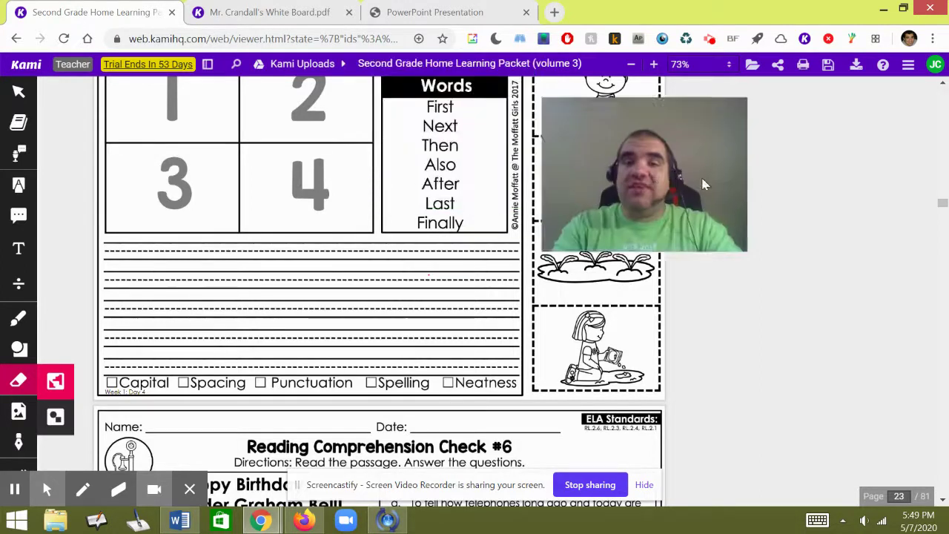
# Step: Close the floating webcam preview and switch to the white board PDF
pyautogui.moveTo(704, 184); pyautogui.dragTo(779, 156)
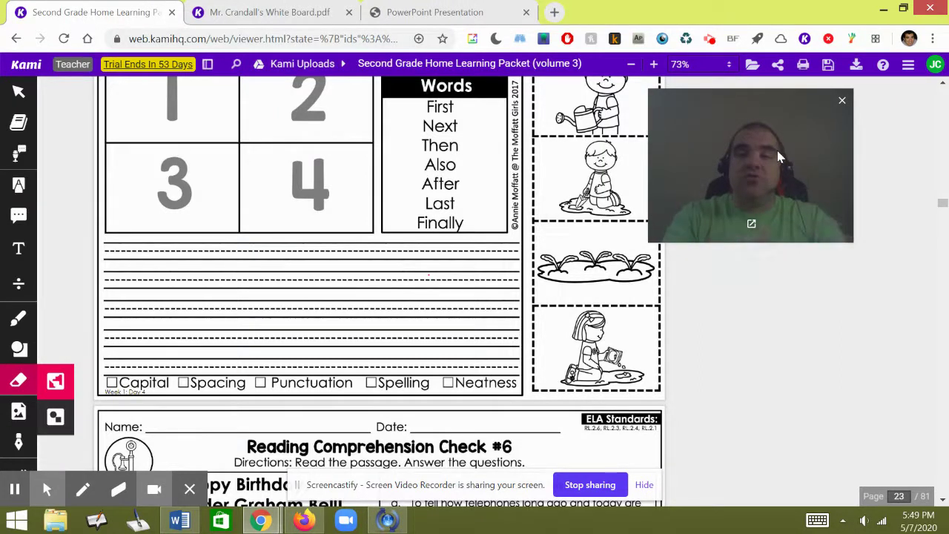
pyautogui.click(842, 100)
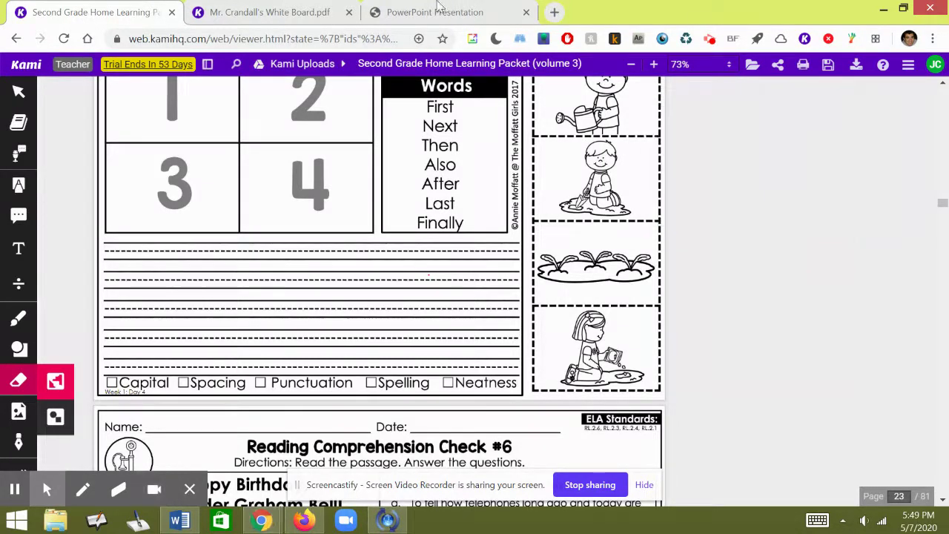
pyautogui.click(295, 9)
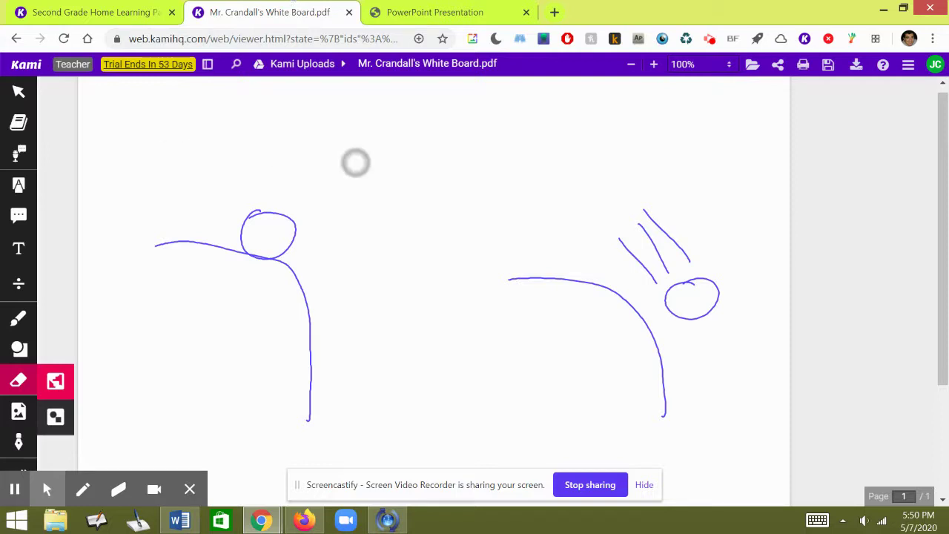
# Step: Draw a red freehand frame around each of the two ball sketches and number the frames 1 and 2
pyautogui.click(215, 247)
pyautogui.click(19, 317)
pyautogui.moveTo(125, 157)
pyautogui.mouseDown()
pyautogui.moveTo(131, 404)
pyautogui.moveTo(333, 420)
pyautogui.mouseUp()
pyautogui.hotkey('ctrl', 'z')
pyautogui.hotkey('ctrl', 'z')
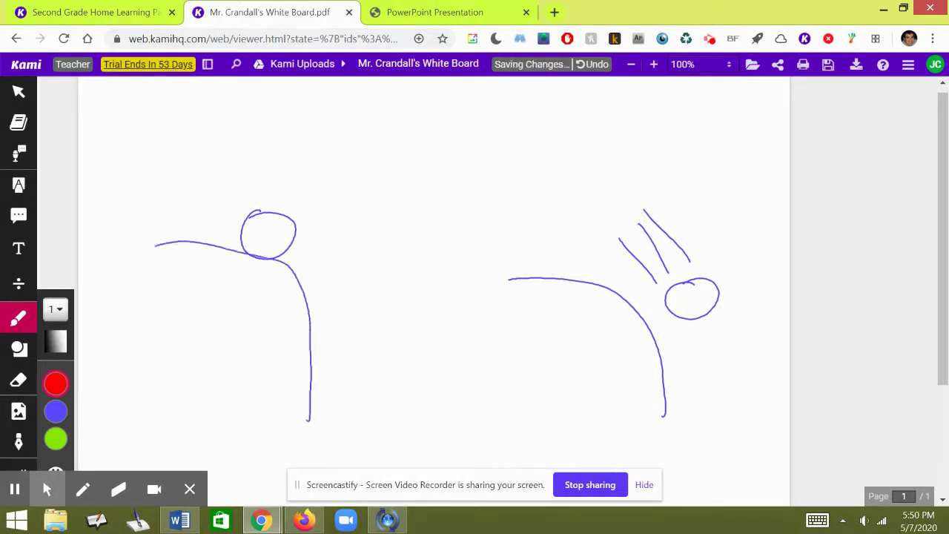
pyautogui.moveTo(133, 128)
pyautogui.mouseDown()
pyautogui.moveTo(126, 198)
pyautogui.moveTo(303, 443)
pyautogui.moveTo(225, 155)
pyautogui.moveTo(152, 146)
pyautogui.mouseUp()
pyautogui.moveTo(497, 172)
pyautogui.mouseDown()
pyautogui.moveTo(488, 413)
pyautogui.moveTo(759, 264)
pyautogui.moveTo(511, 167)
pyautogui.mouseUp()
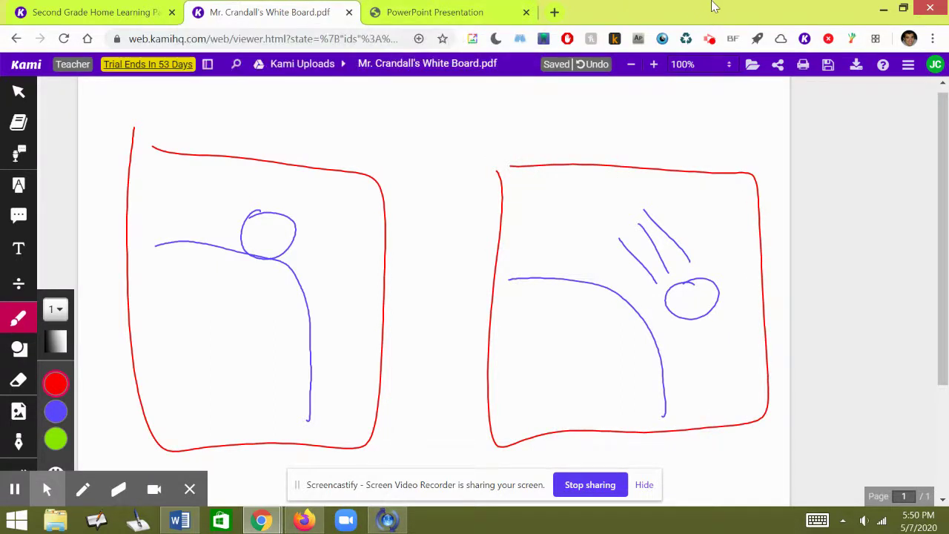
pyautogui.moveTo(166, 178)
pyautogui.mouseDown()
pyautogui.moveTo(164, 209)
pyautogui.moveTo(141, 199)
pyautogui.moveTo(180, 213)
pyautogui.mouseUp()
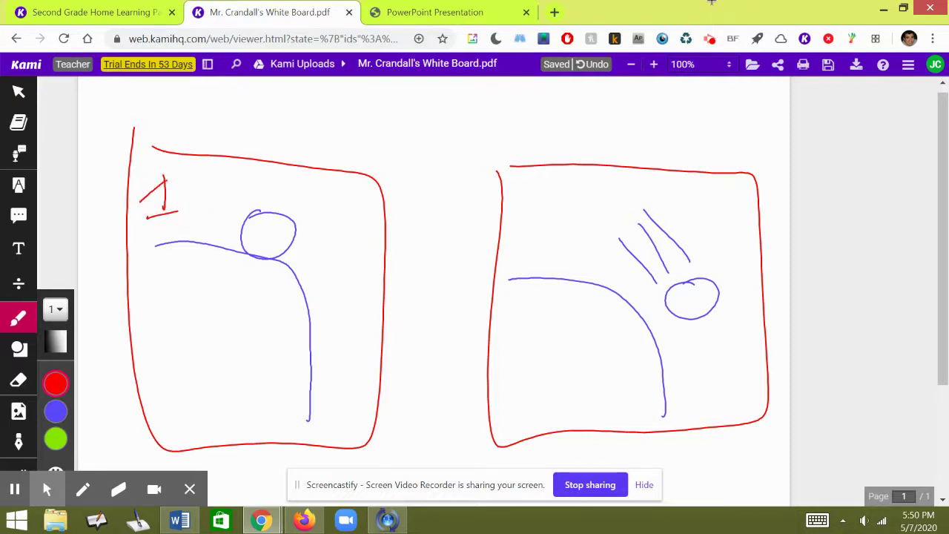
pyautogui.moveTo(510, 190); pyautogui.dragTo(567, 214)
# Step: Sketch a red arrow pointing down at frame 1 and a curved arrow towards frame 2, and undo both
pyautogui.moveTo(271, 104)
pyautogui.mouseDown()
pyautogui.moveTo(277, 147)
pyautogui.moveTo(296, 116)
pyautogui.mouseUp()
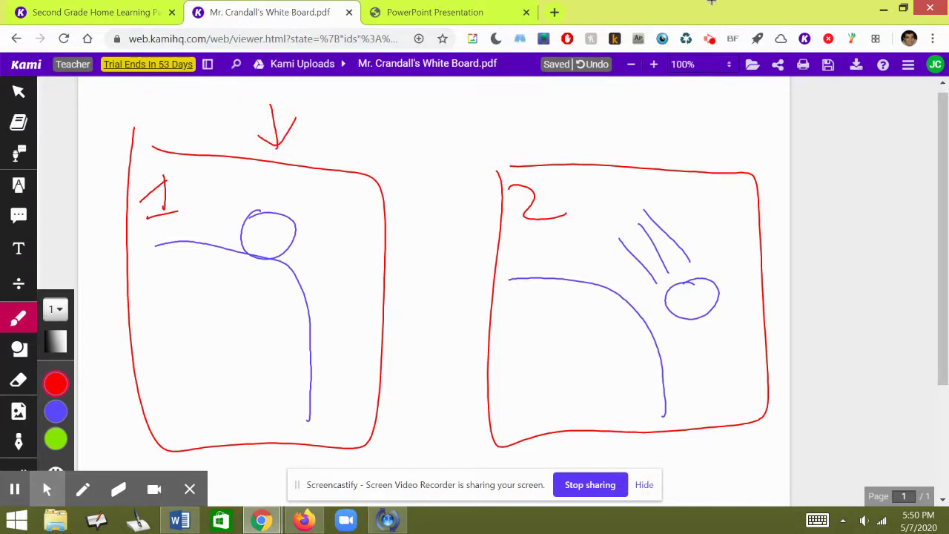
pyautogui.moveTo(341, 139)
pyautogui.mouseDown()
pyautogui.moveTo(515, 134)
pyautogui.moveTo(528, 114)
pyautogui.mouseUp()
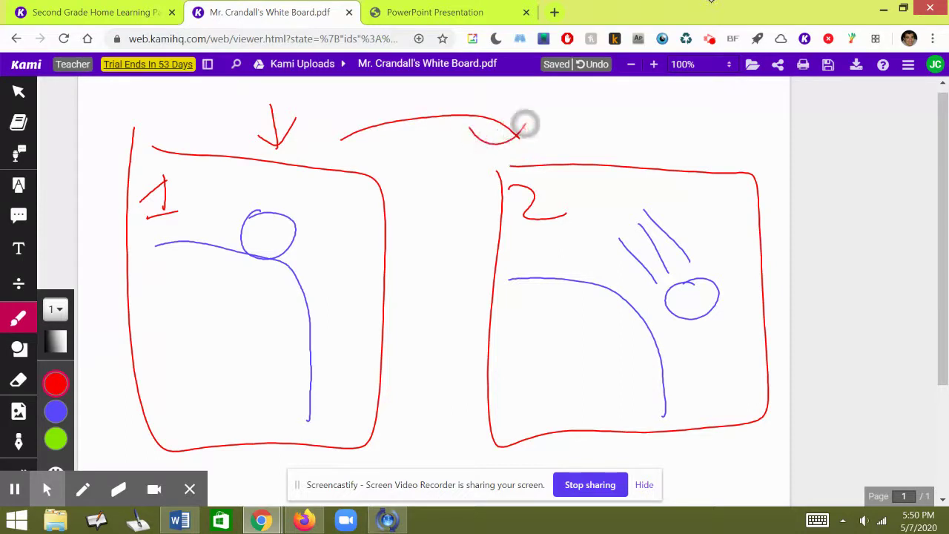
pyautogui.hotkey('ctrl', 'z')
pyautogui.hotkey('ctrl', 'z')
pyautogui.hotkey('ctrl', 'z')
pyautogui.hotkey('ctrl', 'z')
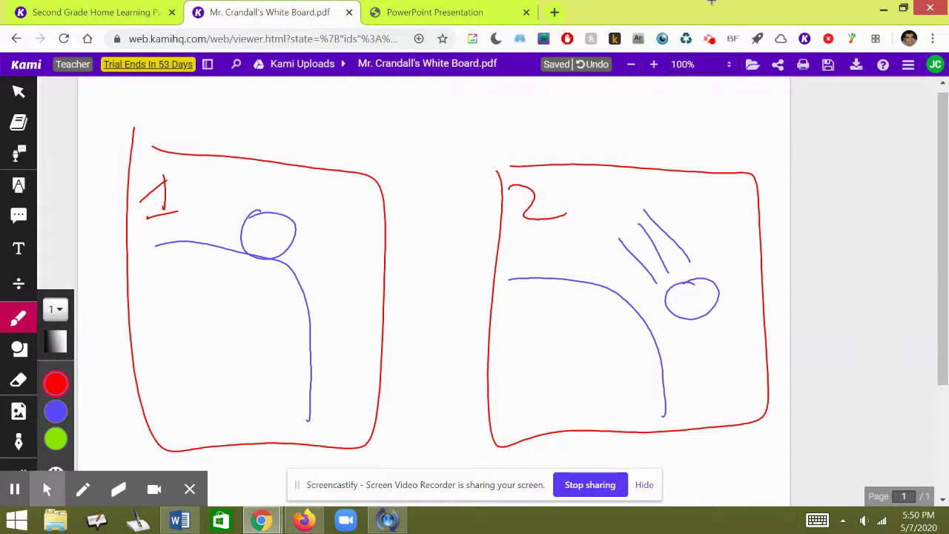
# Step: Handwrite the word "First" in red above frame 1
pyautogui.moveTo(190, 104)
pyautogui.mouseDown()
pyautogui.moveTo(185, 138)
pyautogui.moveTo(219, 102)
pyautogui.moveTo(209, 119)
pyautogui.moveTo(228, 141)
pyautogui.moveTo(255, 131)
pyautogui.moveTo(249, 152)
pyautogui.mouseUp()
pyautogui.click(223, 116)
pyautogui.moveTo(282, 115)
pyautogui.mouseDown()
pyautogui.moveTo(280, 163)
pyautogui.moveTo(295, 135)
pyautogui.mouseUp()
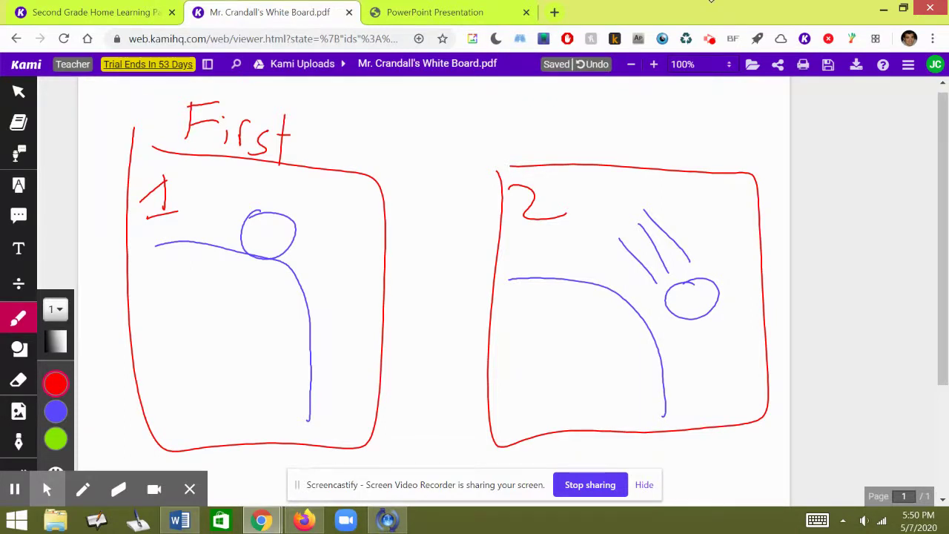
# Step: Handwrite the word "Next" in red above frame 2, redrawing its last two letters more clearly
pyautogui.moveTo(543, 110)
pyautogui.mouseDown()
pyautogui.moveTo(549, 148)
pyautogui.moveTo(587, 135)
pyautogui.moveTo(611, 147)
pyautogui.moveTo(651, 147)
pyautogui.moveTo(626, 143)
pyautogui.mouseUp()
pyautogui.moveTo(678, 108); pyautogui.dragTo(674, 152)
pyautogui.moveTo(667, 130); pyautogui.dragTo(691, 125)
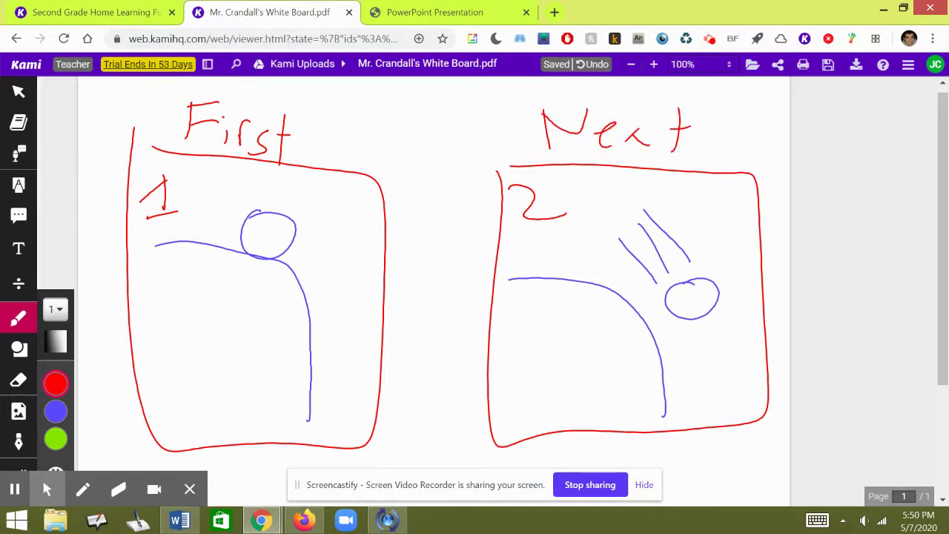
pyautogui.hotkey('ctrl', 'z')
pyautogui.hotkey('ctrl', 'z')
pyautogui.moveTo(622, 124)
pyautogui.mouseDown()
pyautogui.moveTo(650, 152)
pyautogui.moveTo(621, 160)
pyautogui.mouseUp()
pyautogui.moveTo(678, 102)
pyautogui.mouseDown()
pyautogui.moveTo(677, 157)
pyautogui.moveTo(697, 131)
pyautogui.mouseUp()
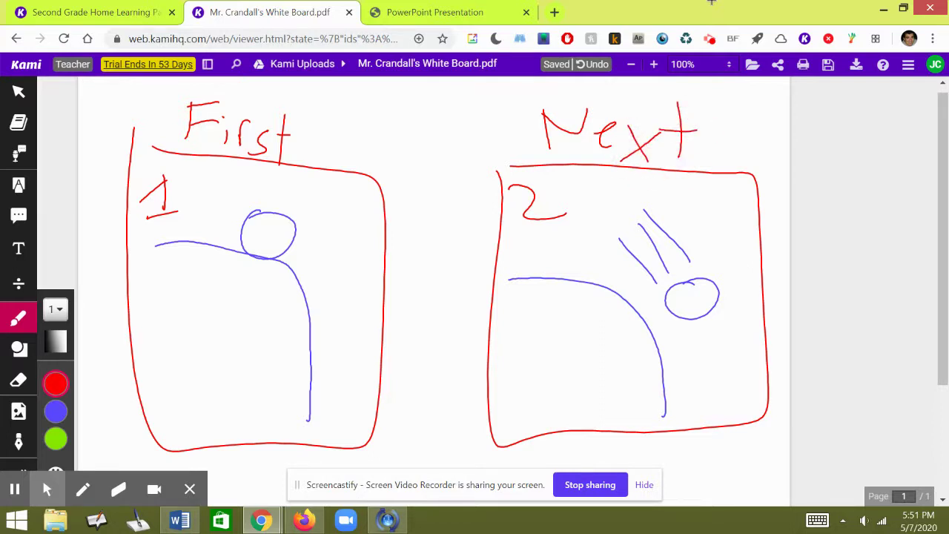
# Step: Undo all strokes of the word "Next" above frame 2
pyautogui.hotkey('ctrl', 'z')
pyautogui.hotkey('ctrl', 'z')
pyautogui.hotkey('ctrl', 'z')
pyautogui.hotkey('ctrl', 'z')
pyautogui.hotkey('ctrl', 'z')
pyautogui.hotkey('ctrl', 'z')
pyautogui.hotkey('ctrl', 'z')
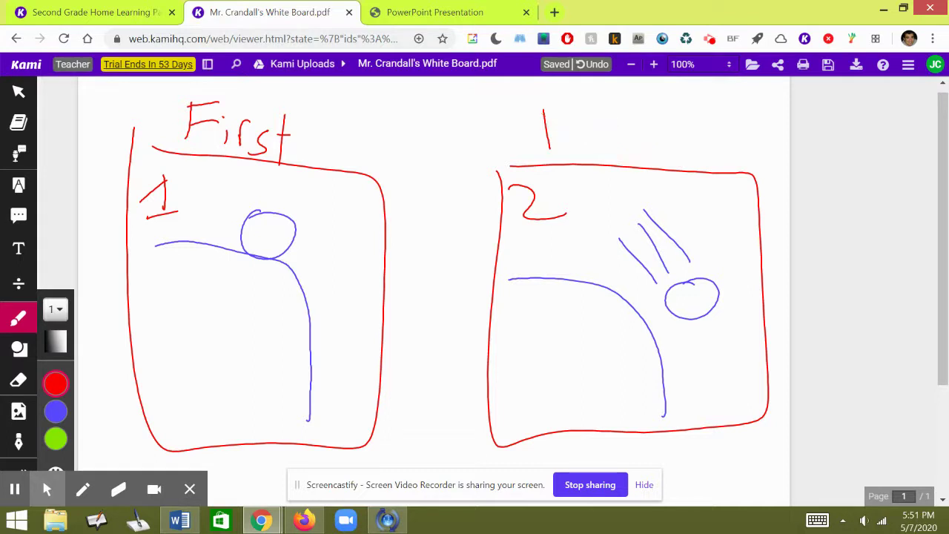
# Step: Handwrite the word "Then" in red above frame 2
pyautogui.moveTo(545, 97); pyautogui.dragTo(547, 152)
pyautogui.moveTo(522, 92)
pyautogui.mouseDown()
pyautogui.moveTo(580, 97)
pyautogui.moveTo(594, 154)
pyautogui.moveTo(627, 163)
pyautogui.mouseUp()
pyautogui.moveTo(636, 135)
pyautogui.mouseDown()
pyautogui.moveTo(634, 155)
pyautogui.moveTo(668, 169)
pyautogui.mouseUp()
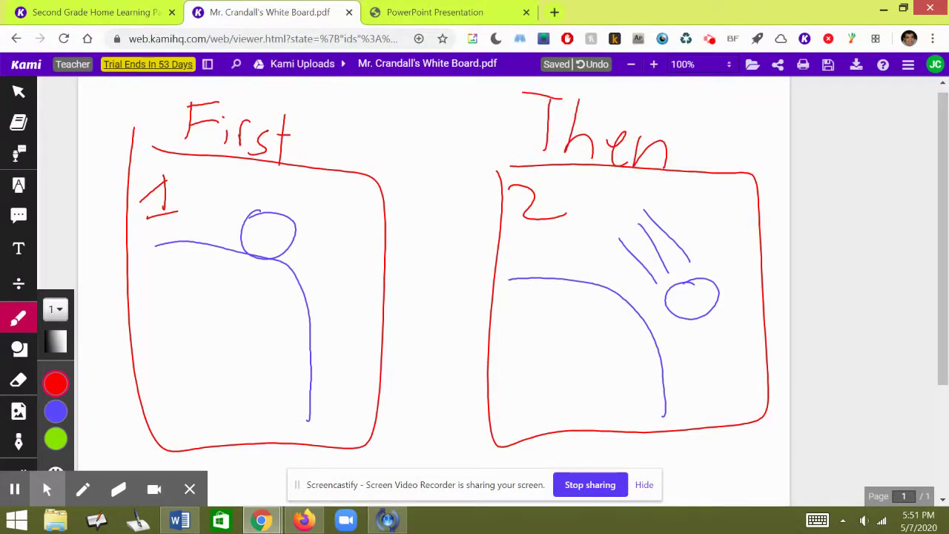
# Step: Undo the strokes of the word "Then" above frame 2 and redo them
pyautogui.hotkey('ctrl', 'z')
pyautogui.hotkey('ctrl', 'z')
pyautogui.hotkey('ctrl', 'z')
pyautogui.hotkey('ctrl', 'z')
pyautogui.hotkey('ctrl', 'z')
pyautogui.hotkey('ctrl', 'z')
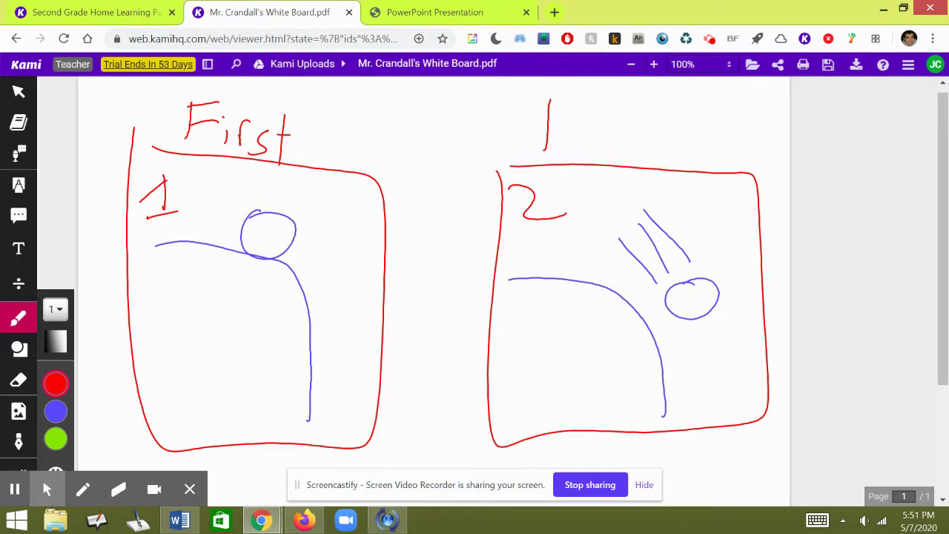
pyautogui.hotkey('ctrl', 'y')
pyautogui.hotkey('ctrl', 'y')
pyautogui.hotkey('ctrl', 'y')
pyautogui.hotkey('ctrl', 'y')
pyautogui.hotkey('ctrl', 'y')
pyautogui.hotkey('ctrl', 'y')
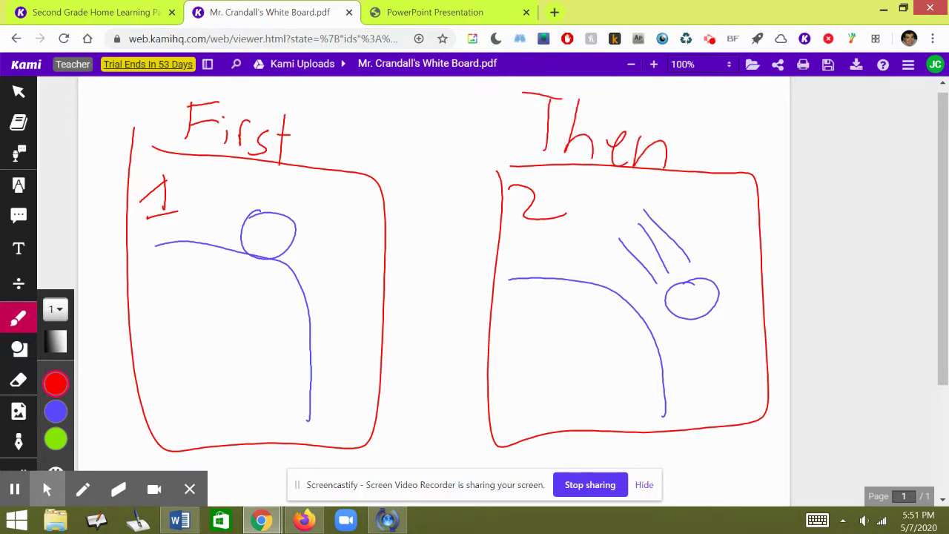
# Step: Switch to the Second Grade Home Learning Packet and circle the "How to Plant a Garden" title in red on the story sequencing page
pyautogui.hotkey('ctrl', 'shift', 'Tab')
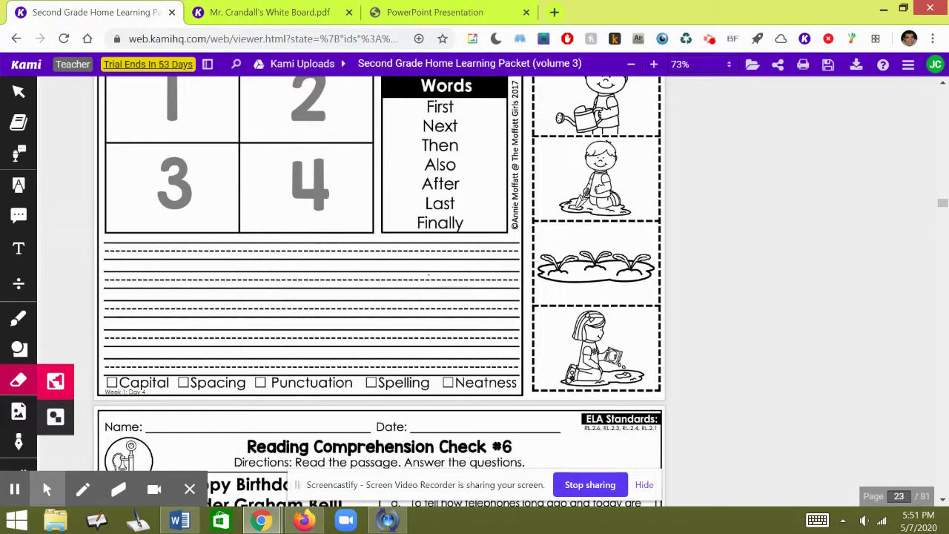
pyautogui.scroll(3, 379, 289)
pyautogui.scroll(-1, 821, 237)
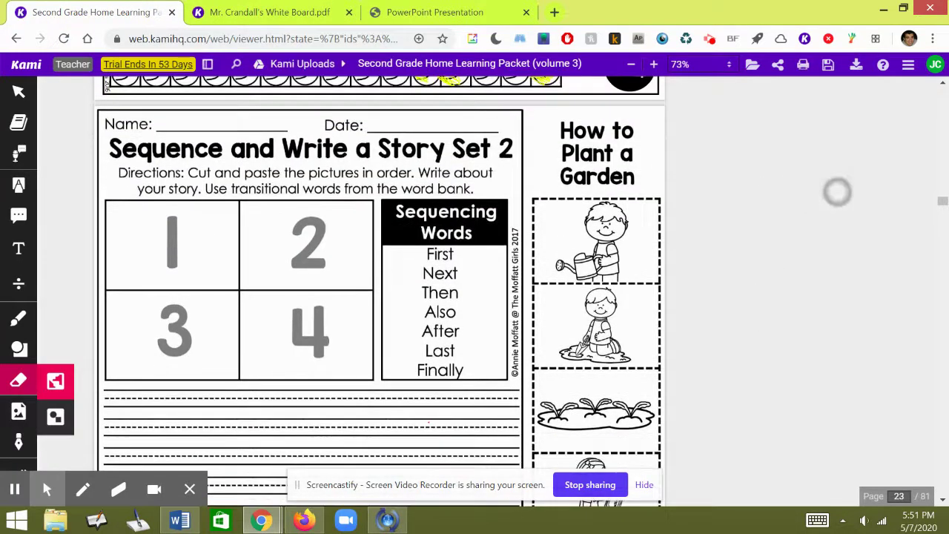
pyautogui.scroll(2, 445, 294)
pyautogui.scroll(3, 445, 294)
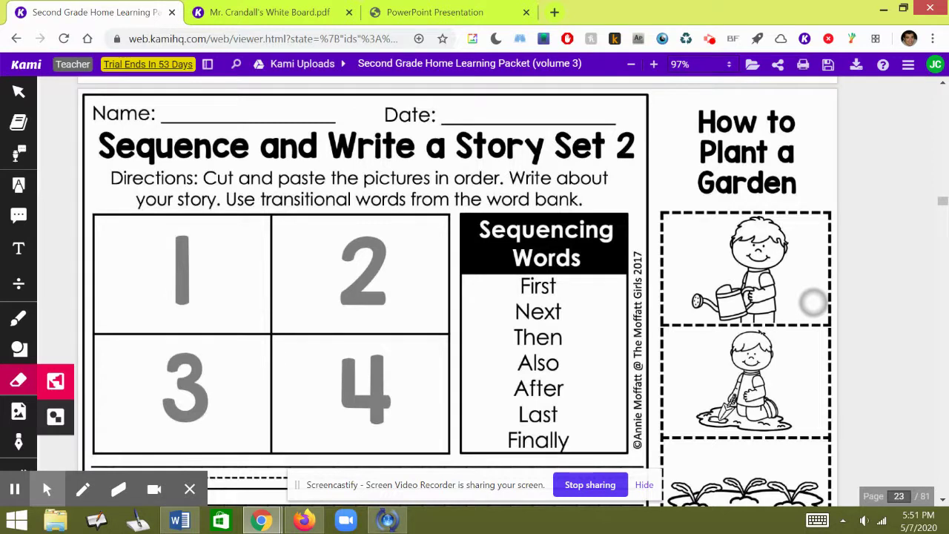
pyautogui.scroll(-3, 868, 289)
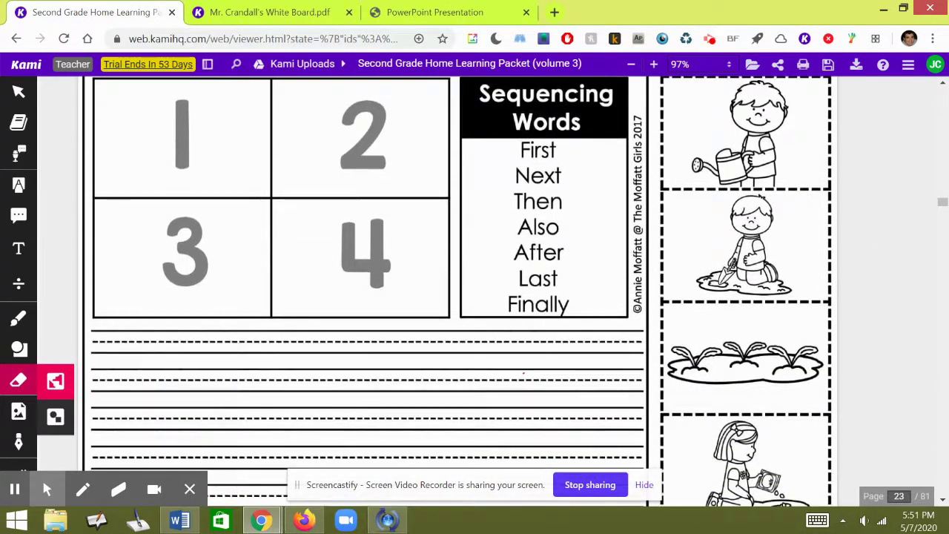
pyautogui.scroll(3, 870, 258)
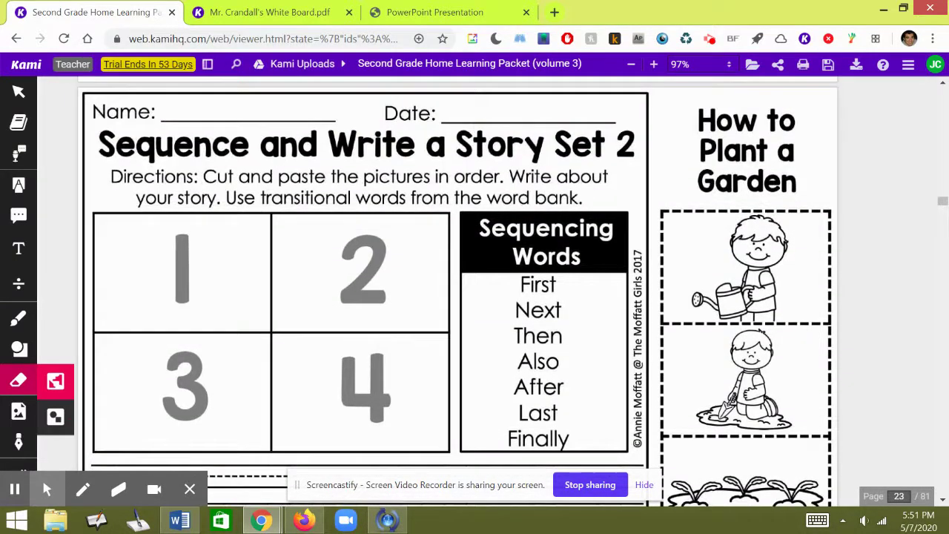
pyautogui.click(18, 318)
pyautogui.moveTo(798, 112)
pyautogui.mouseDown()
pyautogui.moveTo(750, 93)
pyautogui.moveTo(797, 109)
pyautogui.mouseUp()
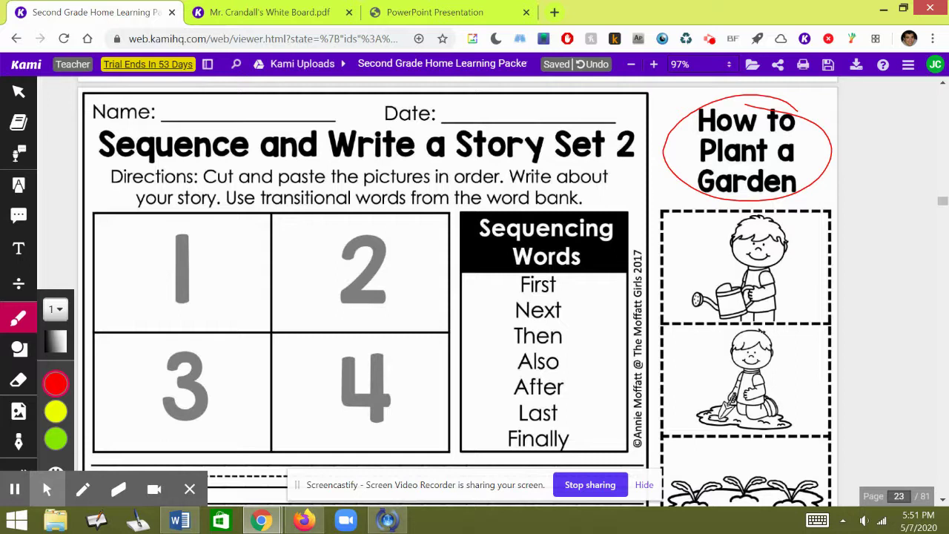
# Step: Circle the digging tool in the kneeling boy's picture in red and mark the seed packet in the girl's picture
pyautogui.scroll(-3, 874, 250)
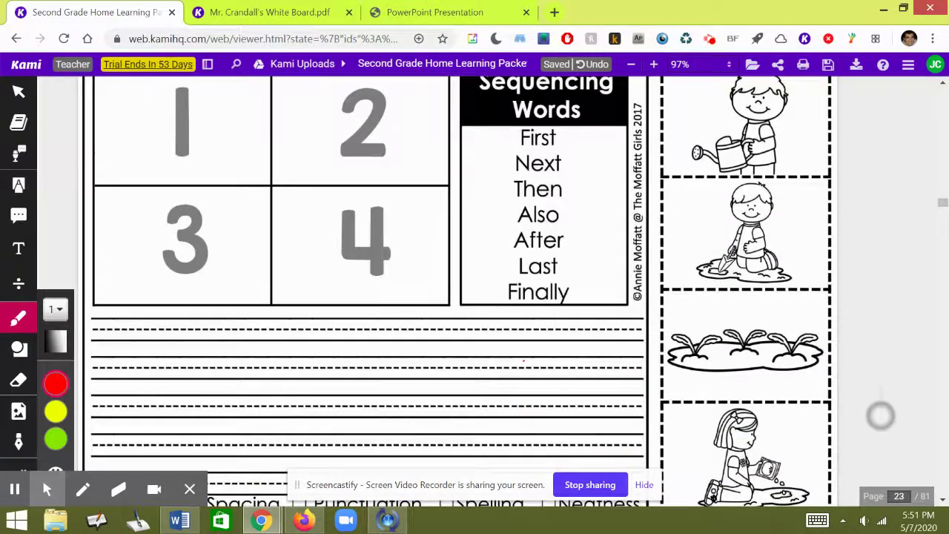
pyautogui.scroll(-2, 880, 413)
pyautogui.scroll(2, 877, 309)
pyautogui.scroll(1, 877, 408)
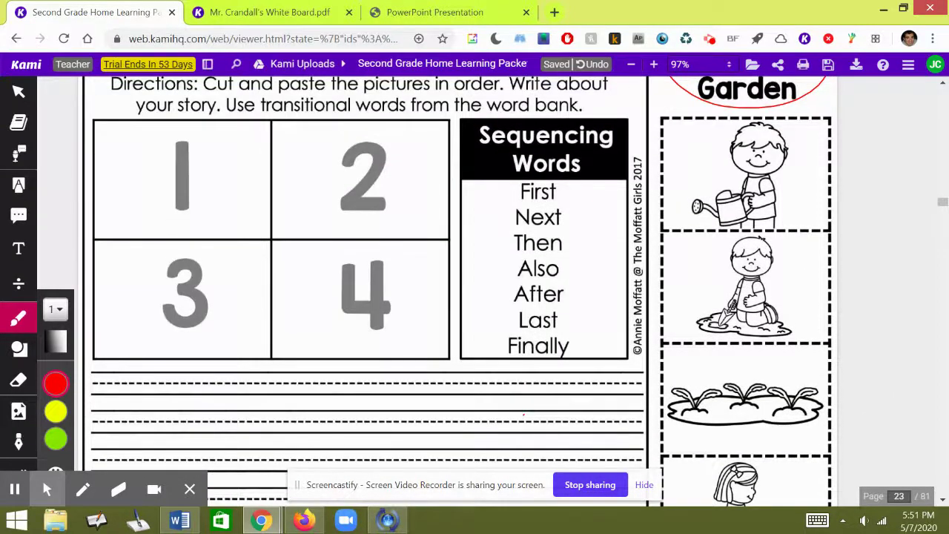
pyautogui.scroll(-1, 877, 409)
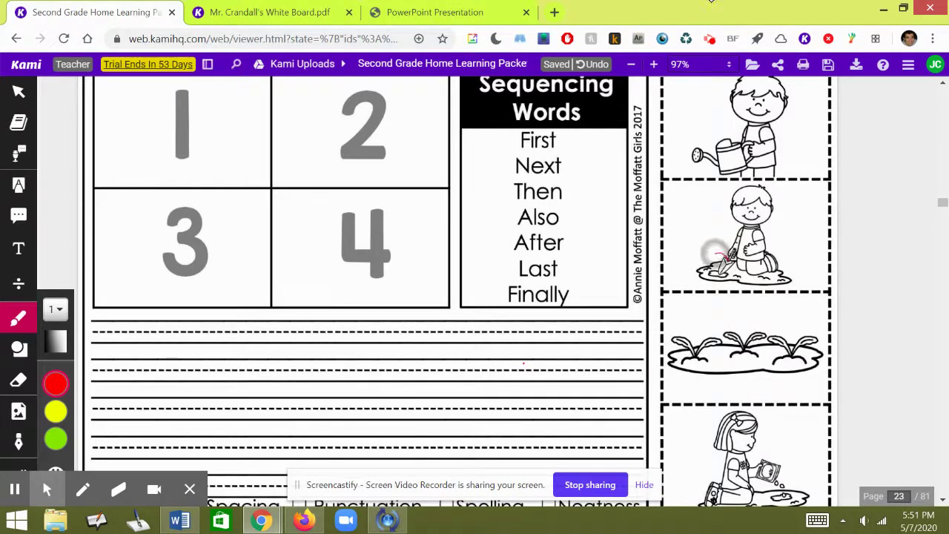
pyautogui.moveTo(714, 250)
pyautogui.mouseDown()
pyautogui.moveTo(727, 260)
pyautogui.moveTo(733, 249)
pyautogui.mouseUp()
pyautogui.scroll(-2, 888, 371)
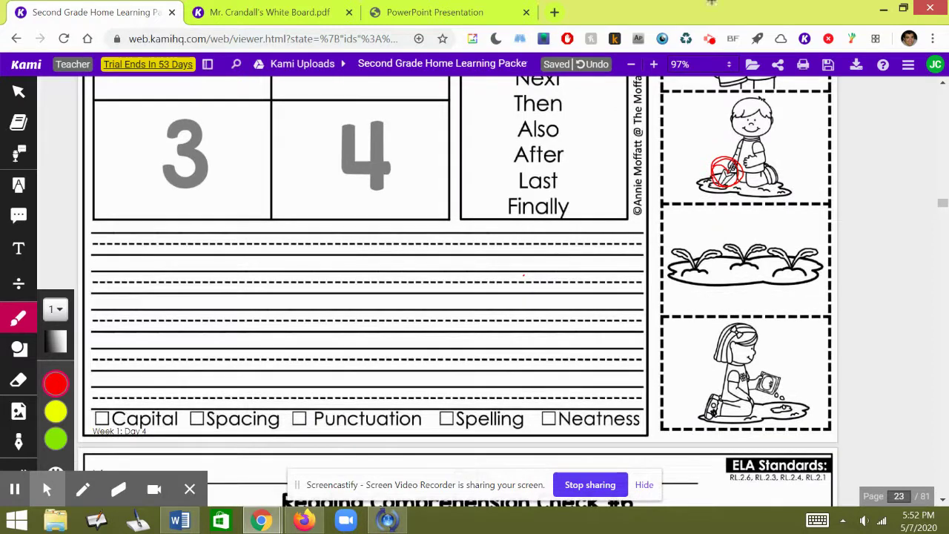
pyautogui.moveTo(765, 368)
pyautogui.mouseDown()
pyautogui.moveTo(754, 389)
pyautogui.moveTo(777, 395)
pyautogui.moveTo(784, 374)
pyautogui.mouseUp()
# Step: Number the garden pictures in red: digging 1, sowing seeds 2, watering can 3, sprouting plants 4
pyautogui.scroll(3, 474, 289)
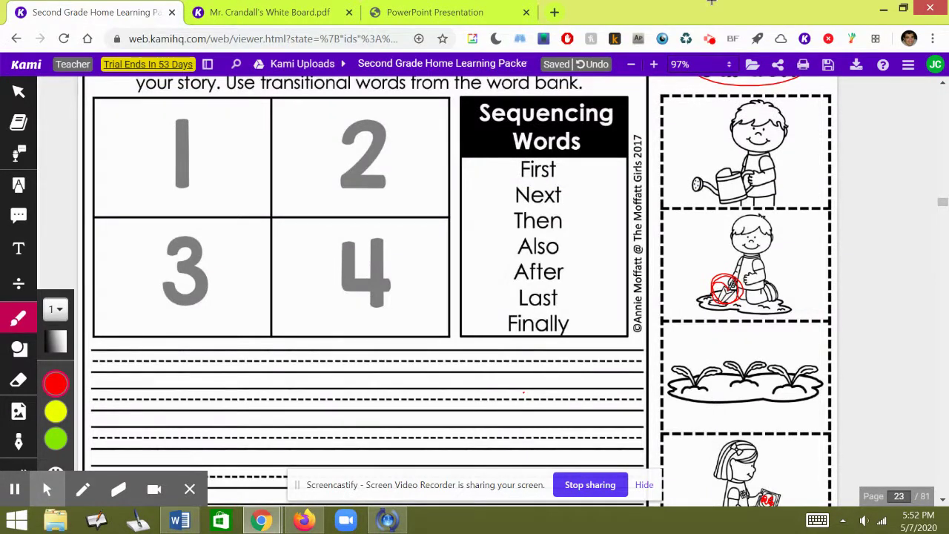
pyautogui.moveTo(678, 234)
pyautogui.mouseDown()
pyautogui.moveTo(690, 245)
pyautogui.moveTo(716, 241)
pyautogui.mouseUp()
pyautogui.scroll(-3, 474, 289)
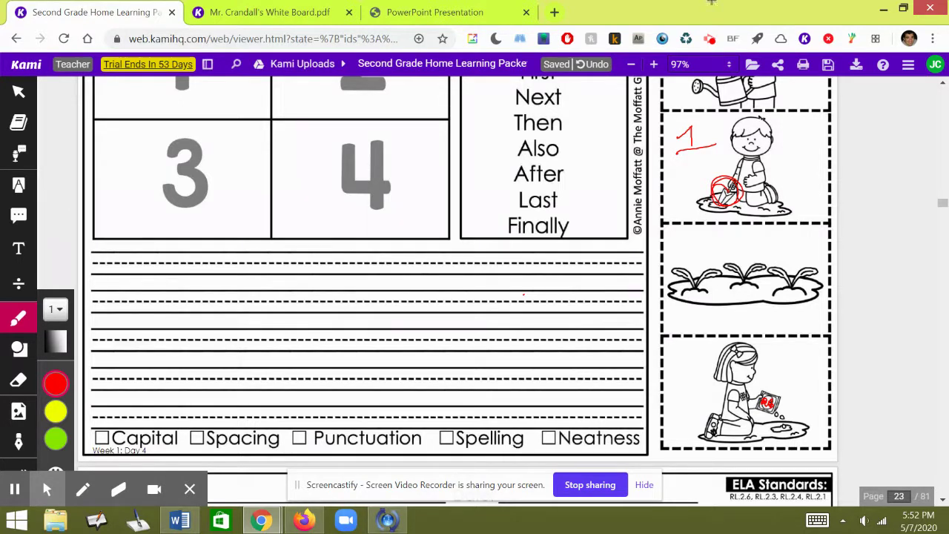
pyautogui.moveTo(675, 348); pyautogui.dragTo(697, 369)
pyautogui.scroll(1, 877, 240)
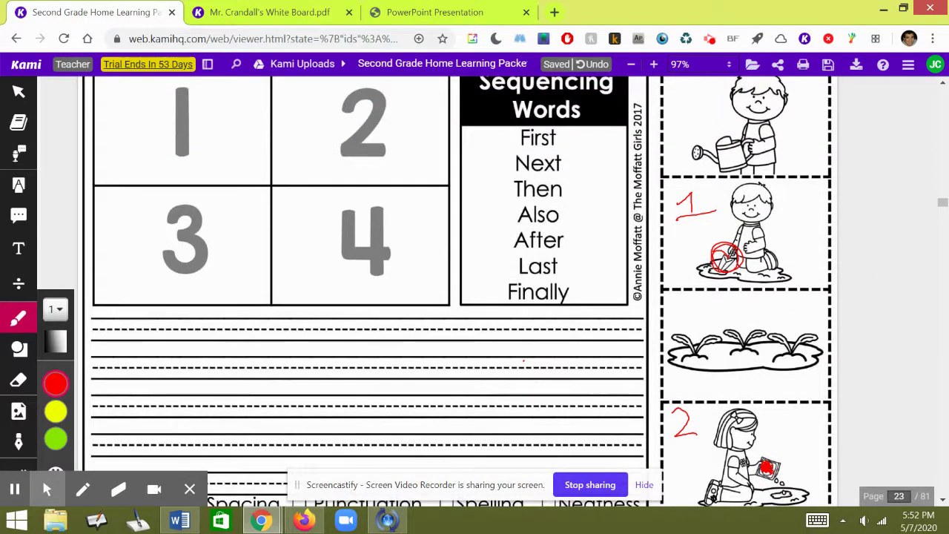
pyautogui.moveTo(676, 95); pyautogui.dragTo(674, 129)
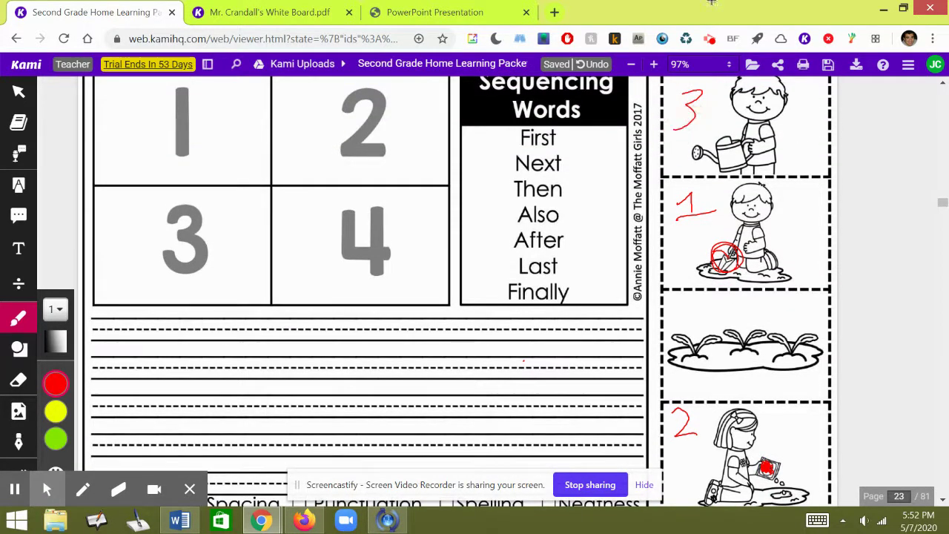
pyautogui.moveTo(690, 295)
pyautogui.mouseDown()
pyautogui.moveTo(701, 316)
pyautogui.moveTo(695, 330)
pyautogui.mouseUp()
pyautogui.scroll(-1, 862, 227)
pyautogui.scroll(1, 871, 193)
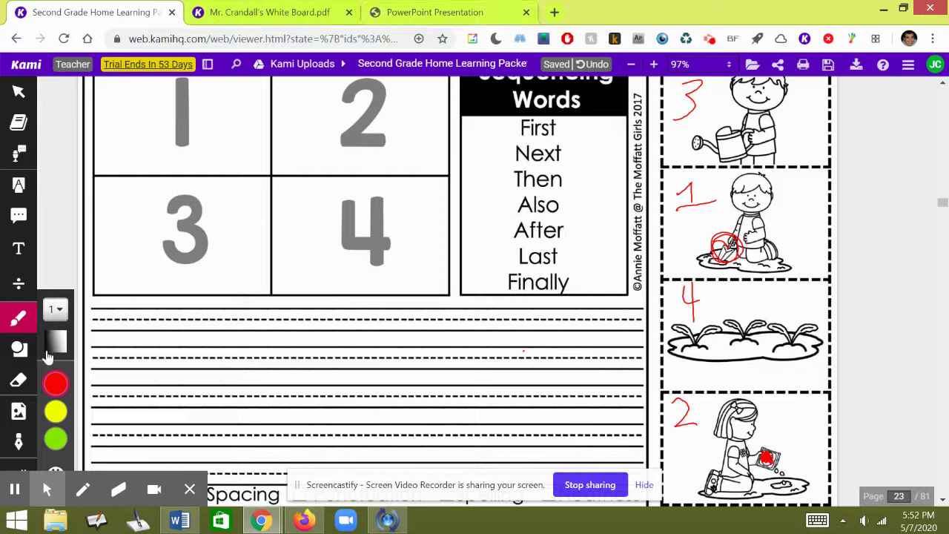
# Step: Set the drawing colour to blue and write "Here is how to plant a garden" in a blue text box on the first writing line
pyautogui.click(54, 383)
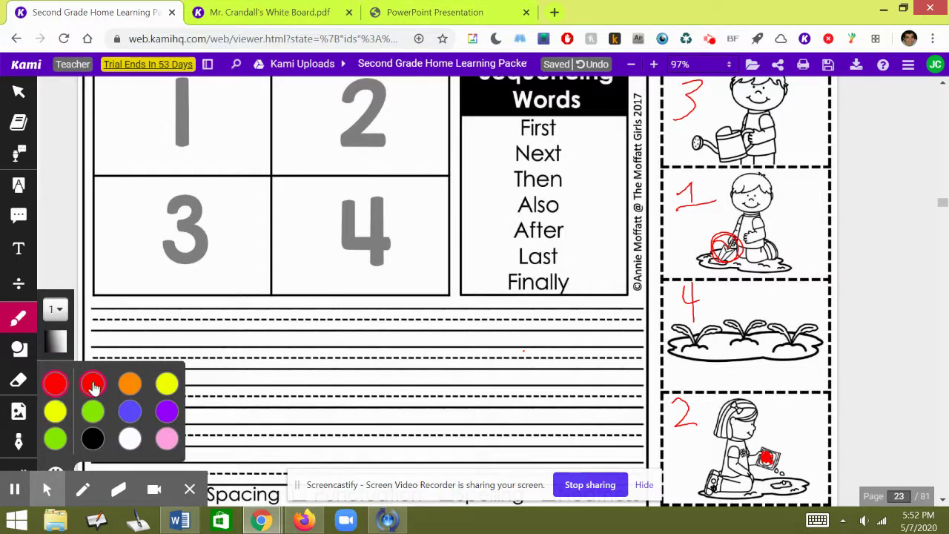
pyautogui.click(128, 409)
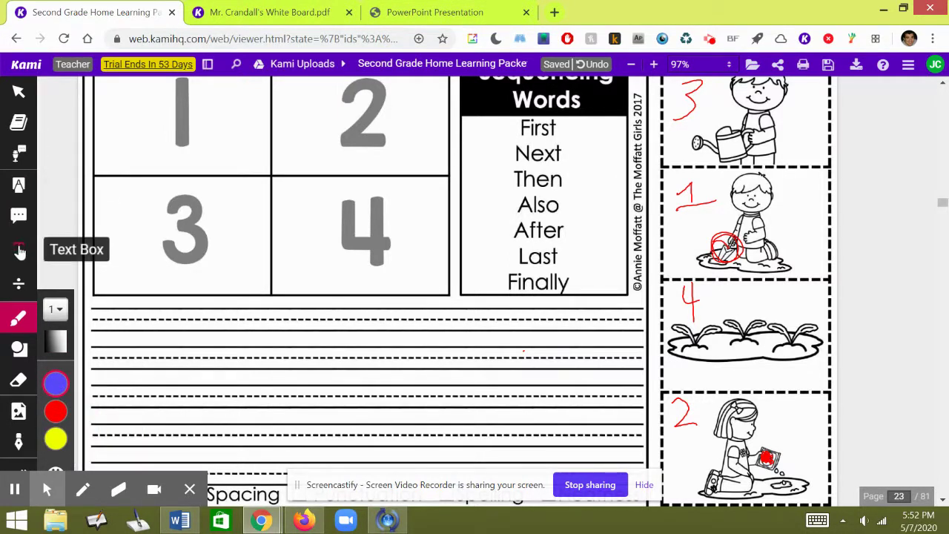
pyautogui.press('t')
pyautogui.scroll(5, 136, 321)
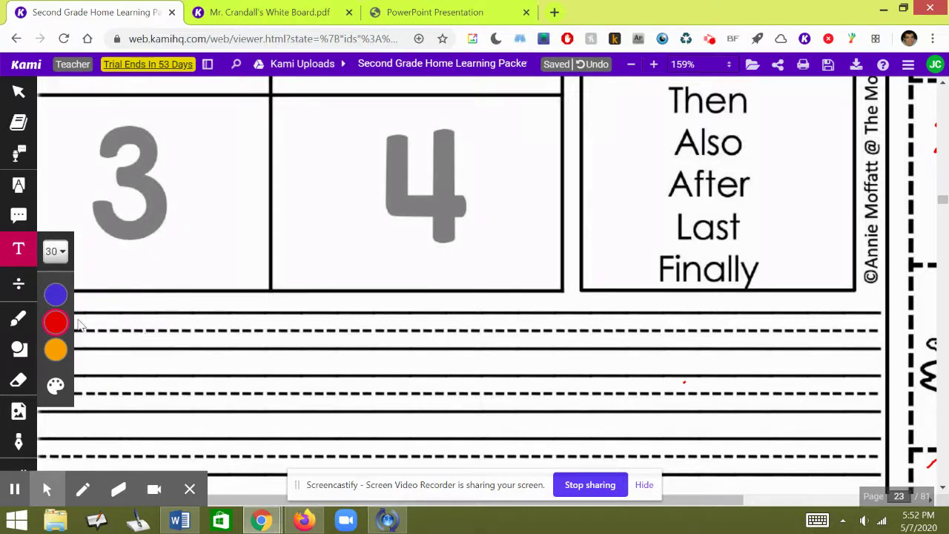
pyautogui.click(55, 295)
pyautogui.click(113, 327)
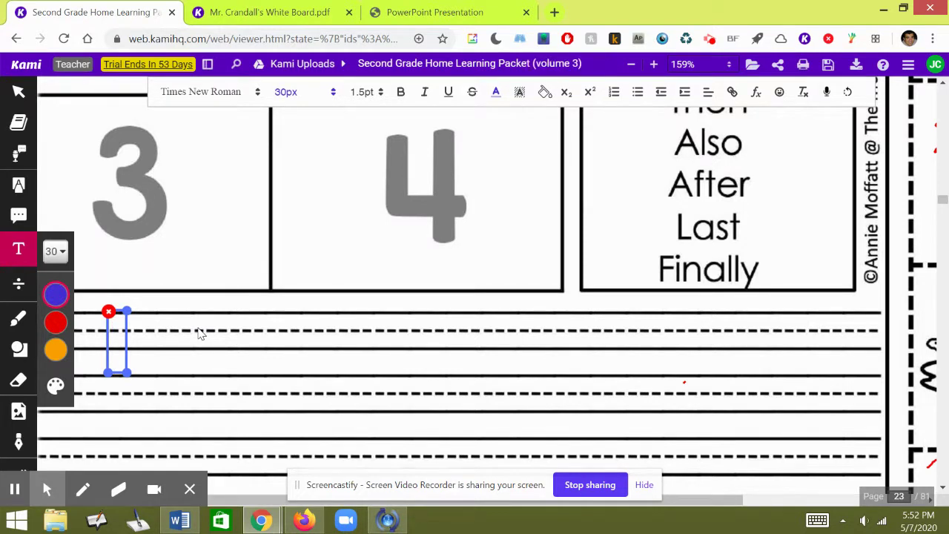
pyautogui.write('Here is h')
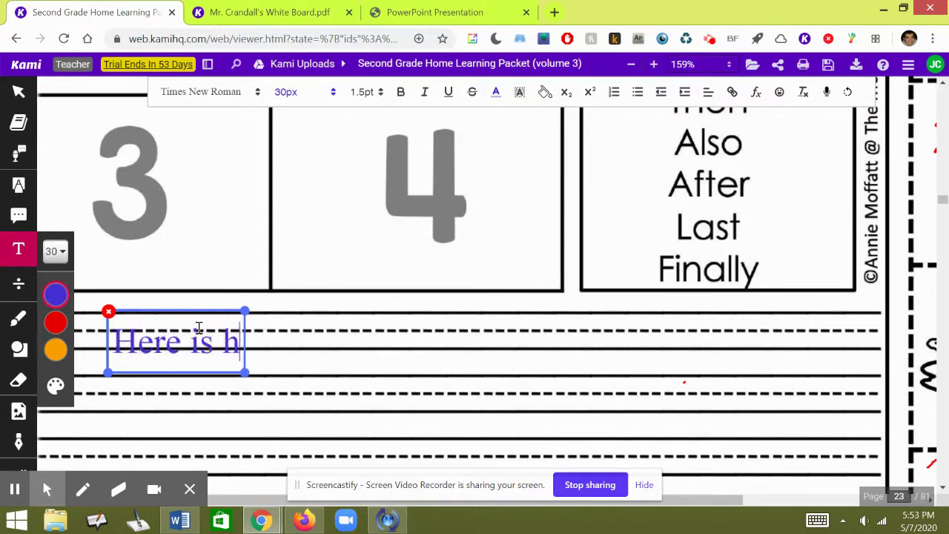
pyautogui.write('ow to plant a ga')
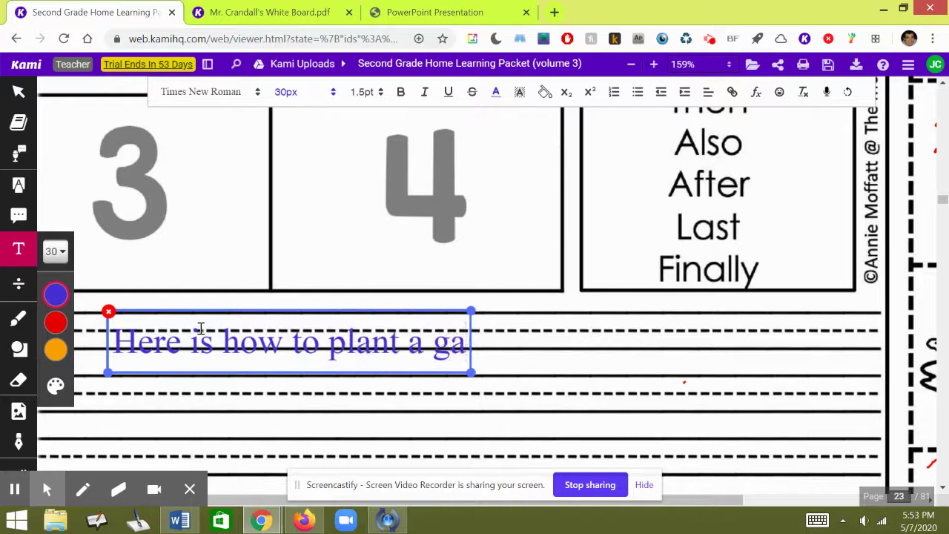
pyautogui.write('rden')
# Step: End the opening sentence with a period and begin the next sentence with "First"
pyautogui.hscroll(4, 551, 287)
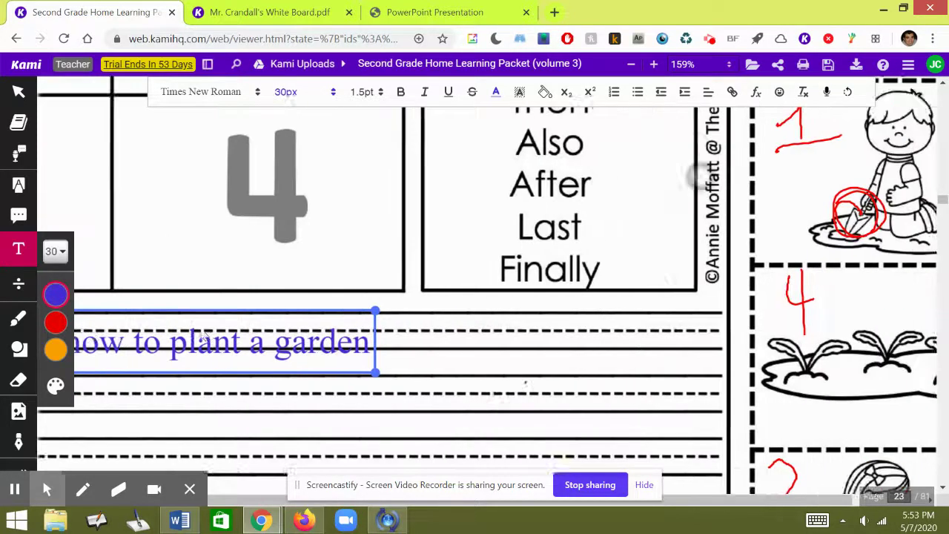
pyautogui.scroll(8, 551, 287)
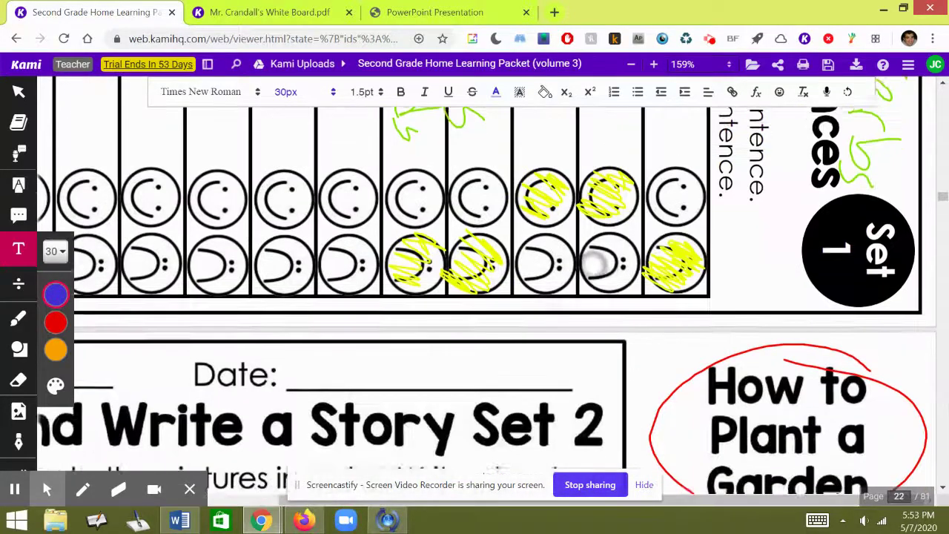
pyautogui.scroll(-8, 607, 229)
pyautogui.hscroll(-3, 401, 271)
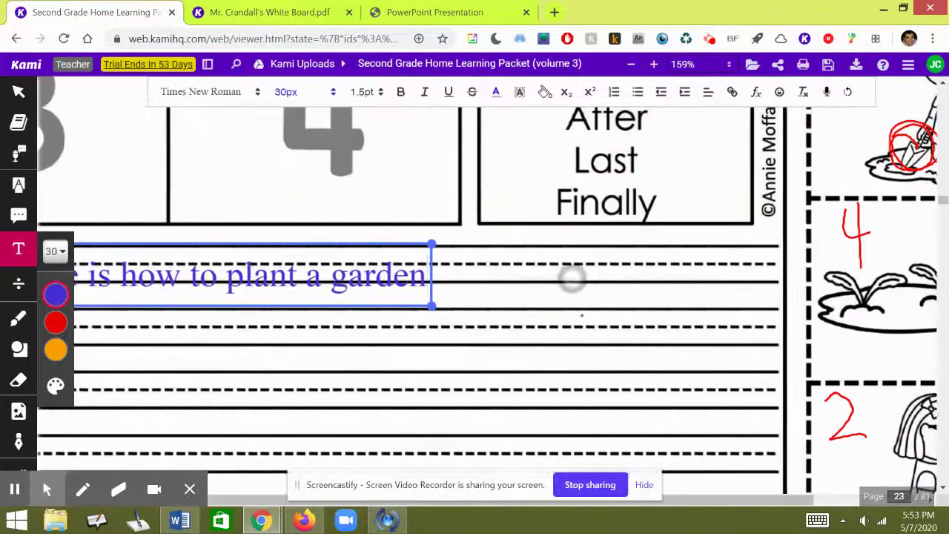
pyautogui.write('. F')
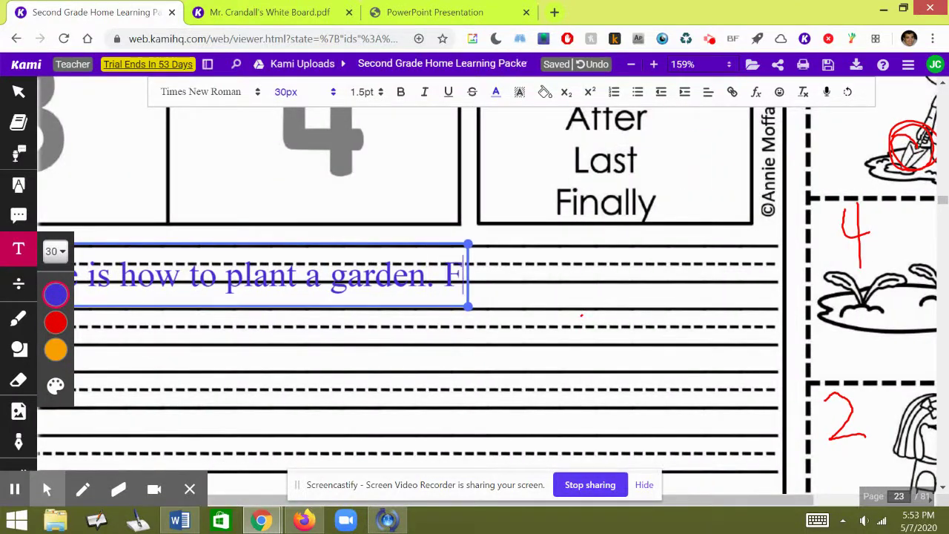
pyautogui.write('irst')
# Step: Recolour the story text red and circle "First" in blue in the sequencing words list
pyautogui.scroll(3, 731, 276)
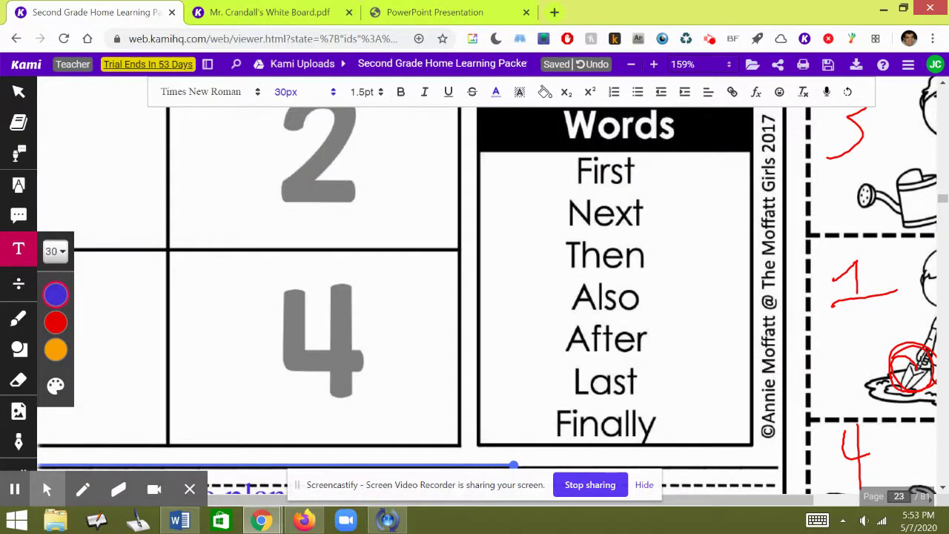
pyautogui.hscroll(2, 555, 180)
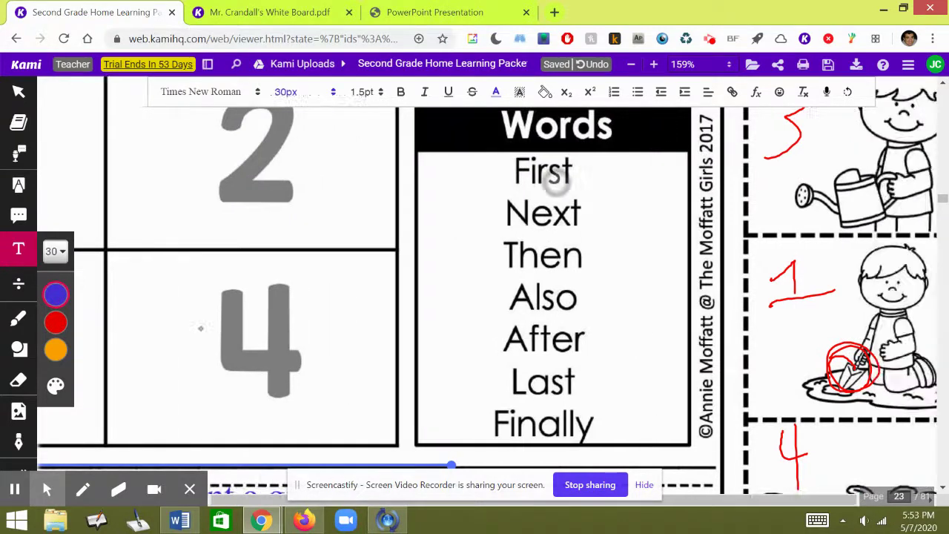
pyautogui.hscroll(-3, 687, 237)
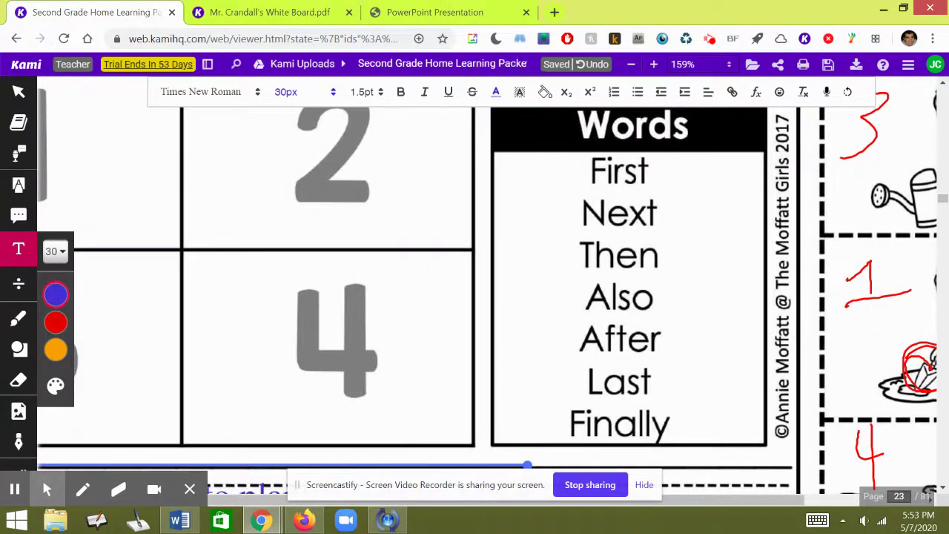
pyautogui.moveTo(202, 335)
pyautogui.hscroll(1, 200, 330)
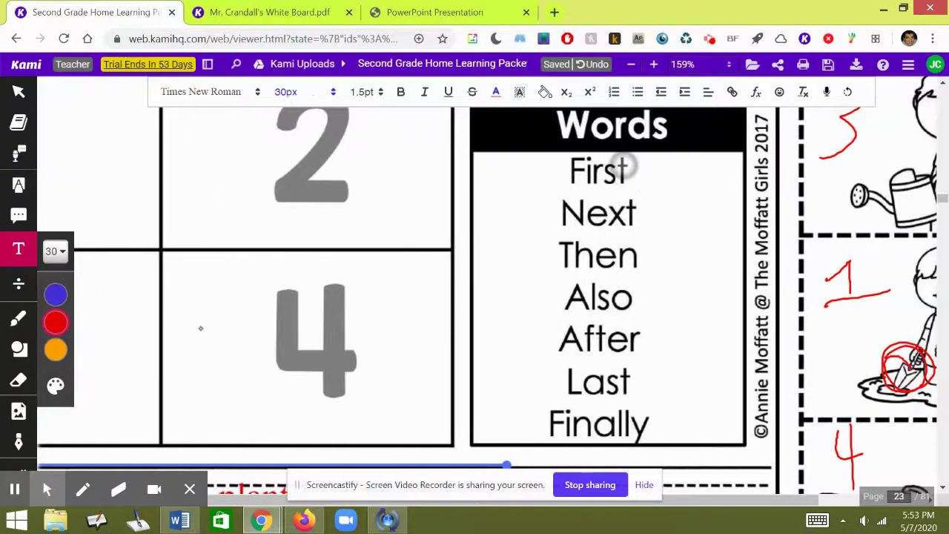
pyautogui.hscroll(-1, 200, 330)
pyautogui.click(18, 318)
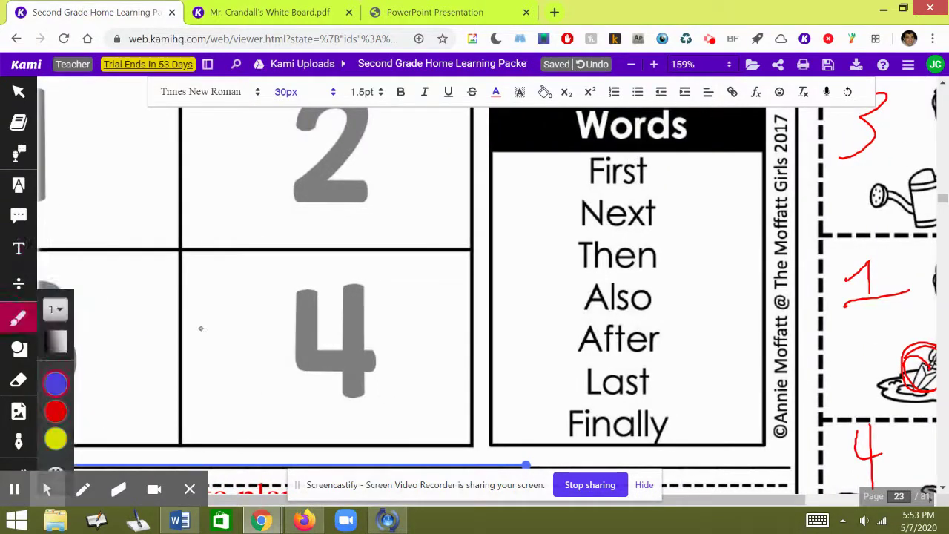
pyautogui.moveTo(634, 145)
pyautogui.mouseDown()
pyautogui.moveTo(593, 194)
pyautogui.moveTo(643, 149)
pyautogui.mouseUp()
# Step: Reopen the story text and continue it with ", dig holes for your", placing "seed." on the second line
pyautogui.scroll(-1, 749, 334)
pyautogui.scroll(-3, 749, 334)
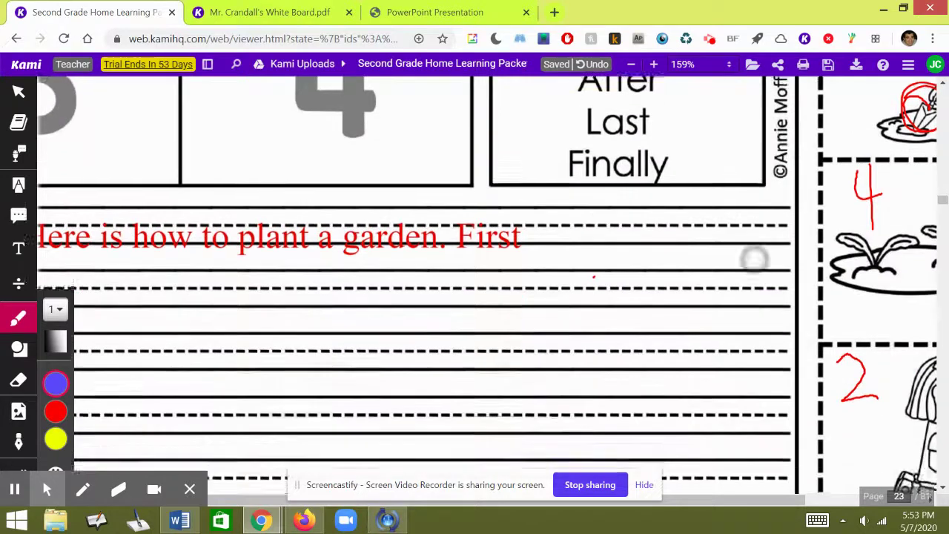
pyautogui.hscroll(-1, 754, 259)
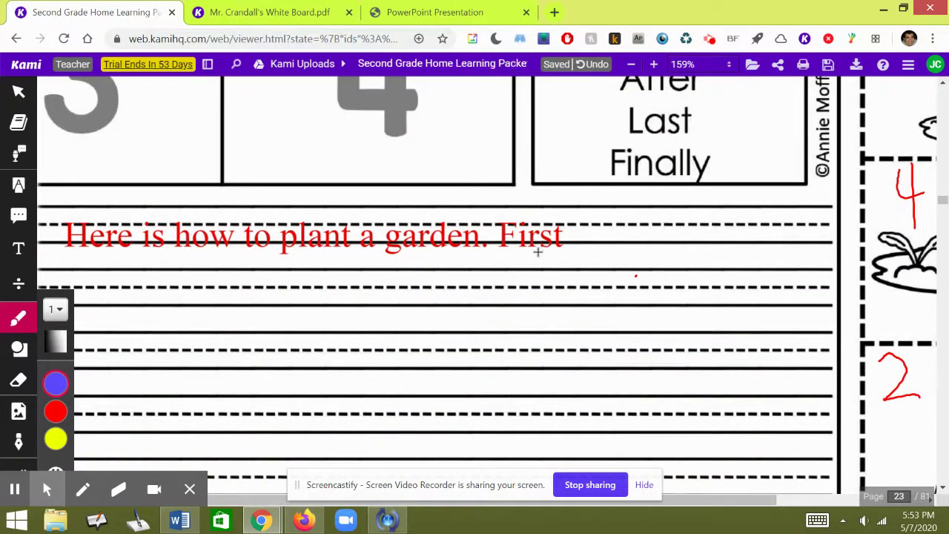
pyautogui.moveTo(46, 429)
pyautogui.click(20, 250)
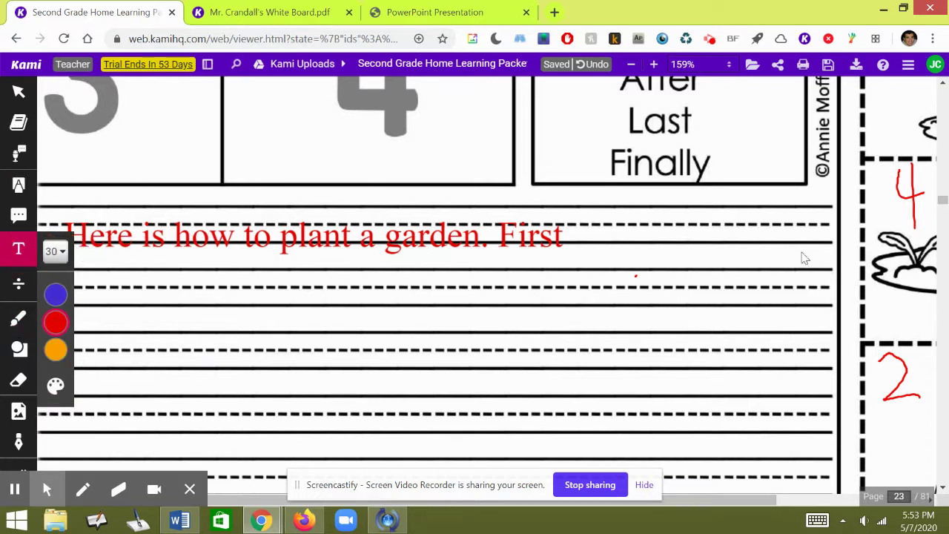
pyautogui.click(545, 235)
pyautogui.click(561, 237)
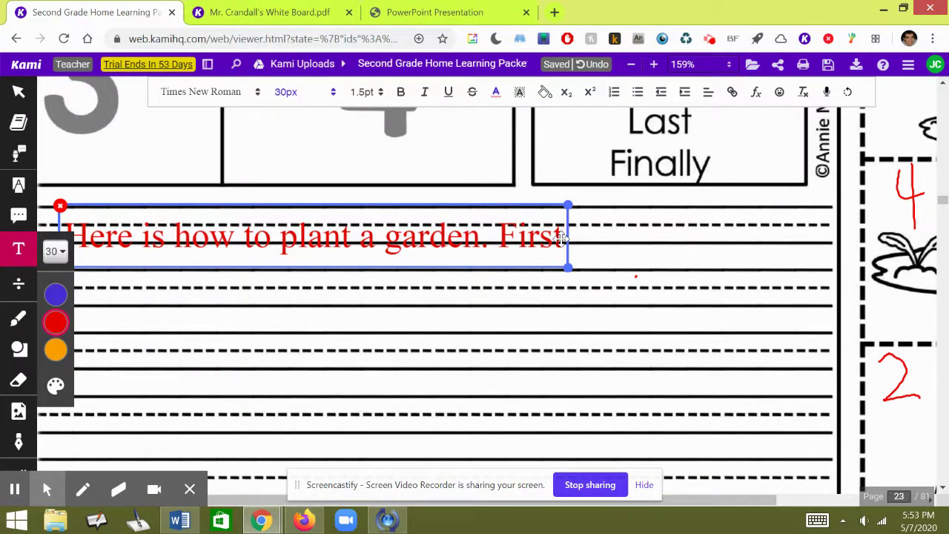
pyautogui.write(', dig holes fo')
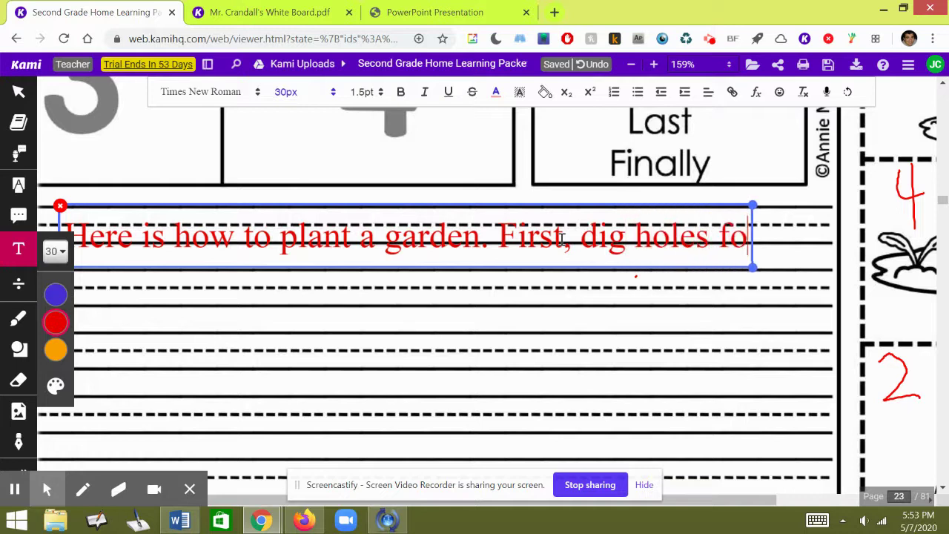
pyautogui.write('r your')
pyautogui.press('Return')
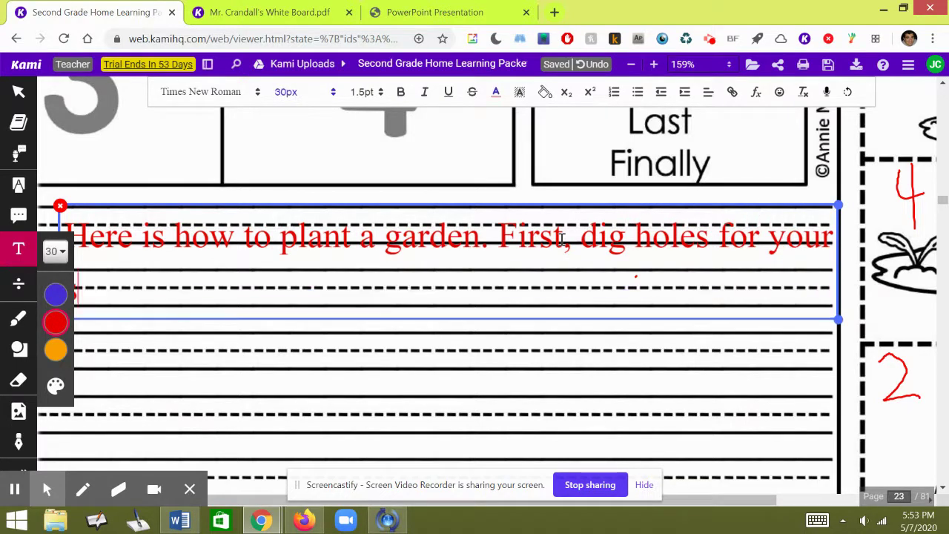
pyautogui.write('seedds')
pyautogui.press('BackSpace')
pyautogui.press('BackSpace')
pyautogui.write('.')
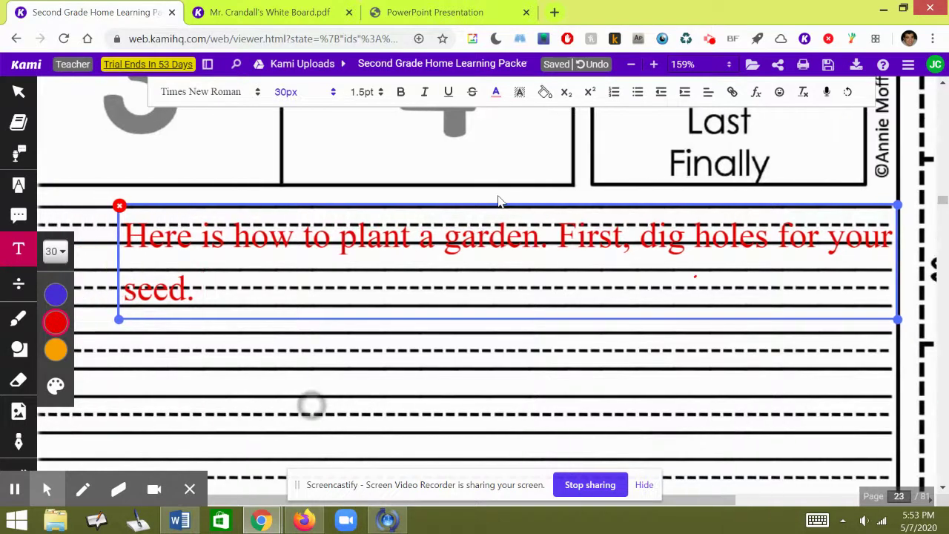
# Step: Extend the ending of the "First" sentence to "seeds in the dirt."
pyautogui.scroll(4, 498, 201)
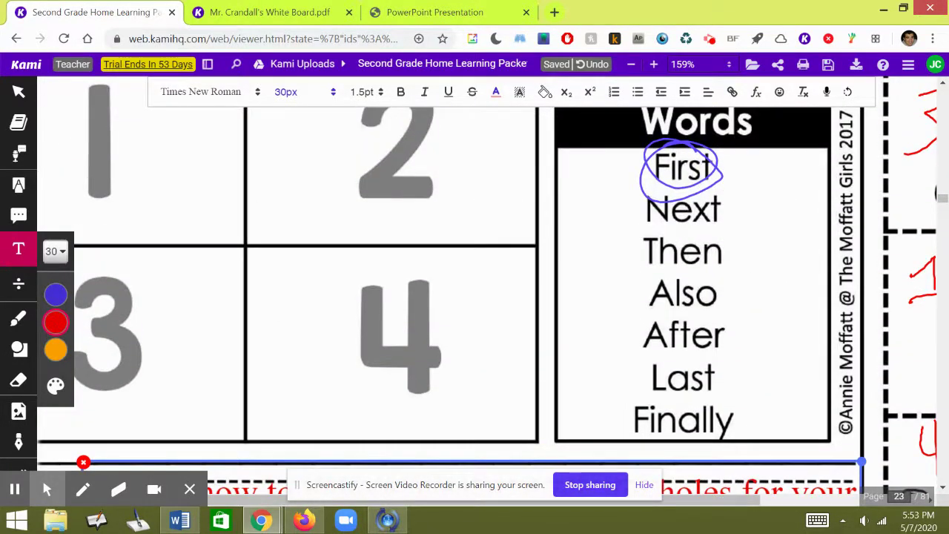
pyautogui.hscroll(4, 156, 330)
pyautogui.scroll(-4, 282, 163)
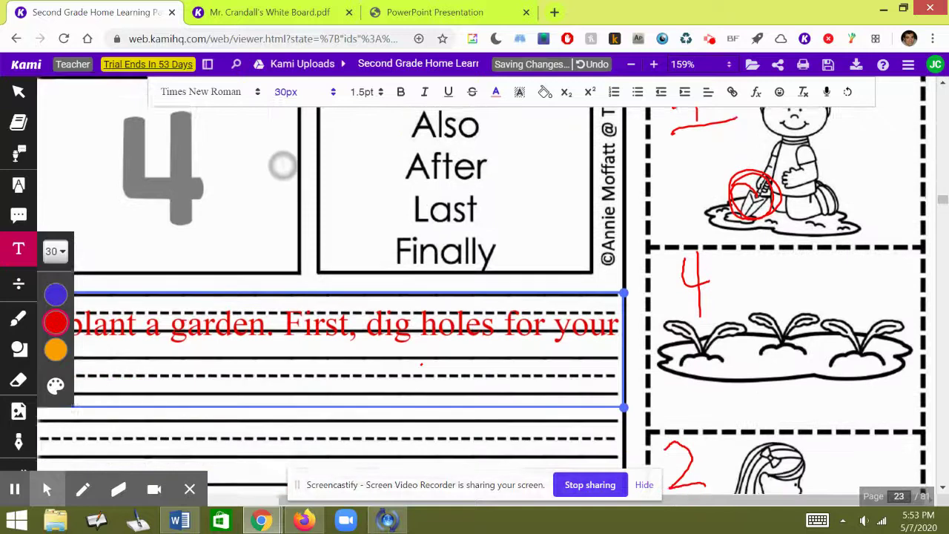
pyautogui.scroll(-1, 259, 101)
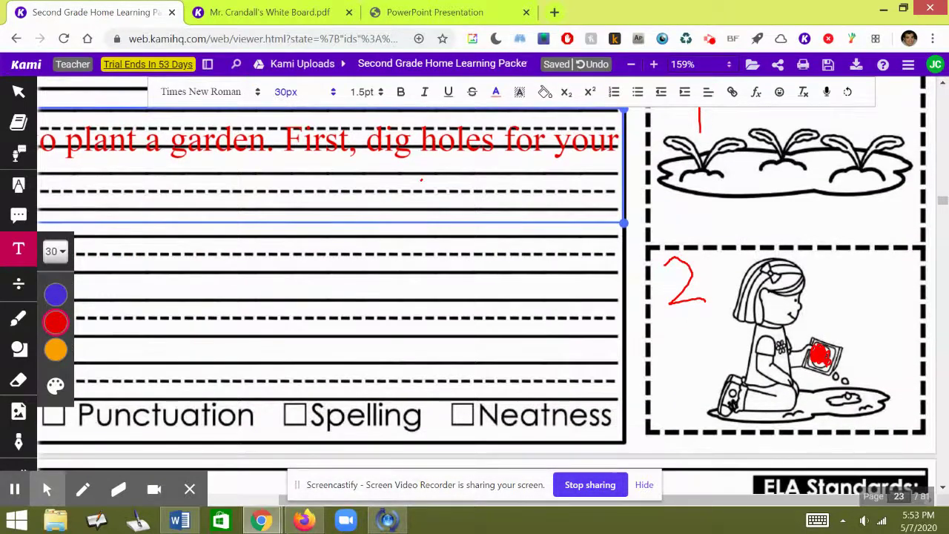
pyautogui.scroll(1, 271, 239)
pyautogui.scroll(2, 270, 239)
pyautogui.hscroll(-3, 262, 237)
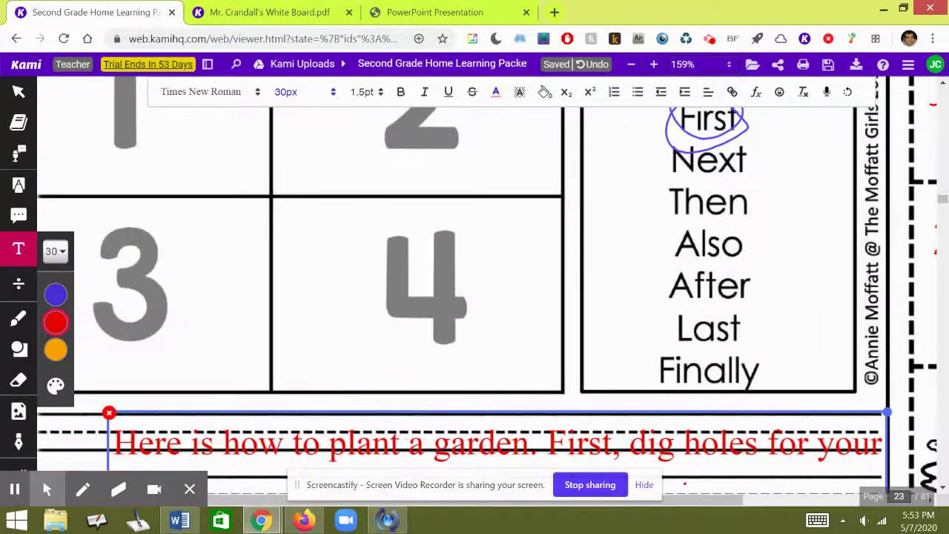
pyautogui.scroll(-1, 244, 218)
pyautogui.scroll(-1, 244, 218)
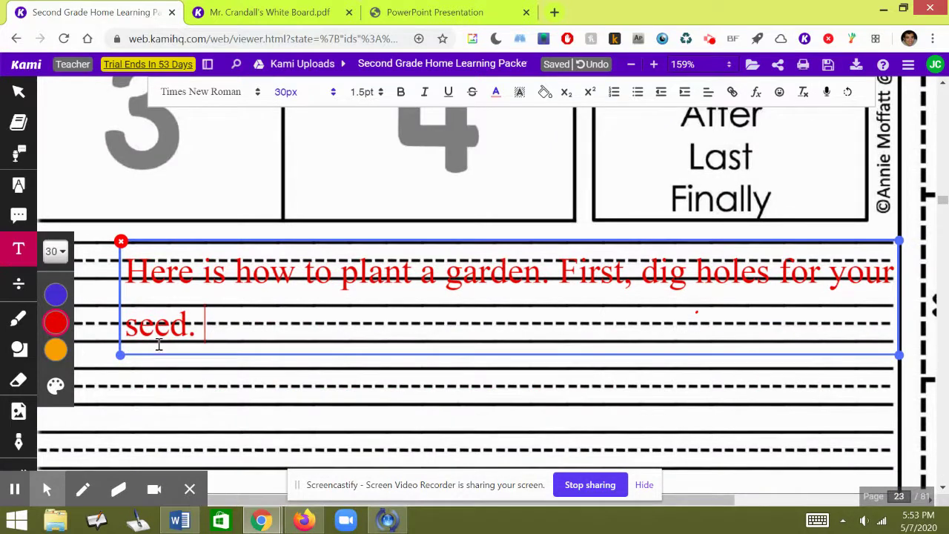
pyautogui.write('s in the dirt.')
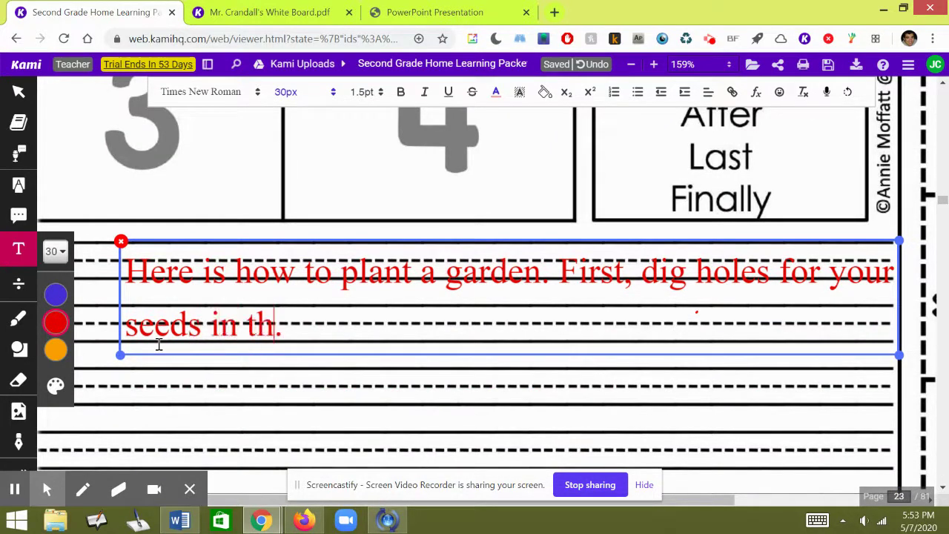
# Step: Add the sentence "Then, pour some seeds into the holes." to the story text
pyautogui.write(' Then,')
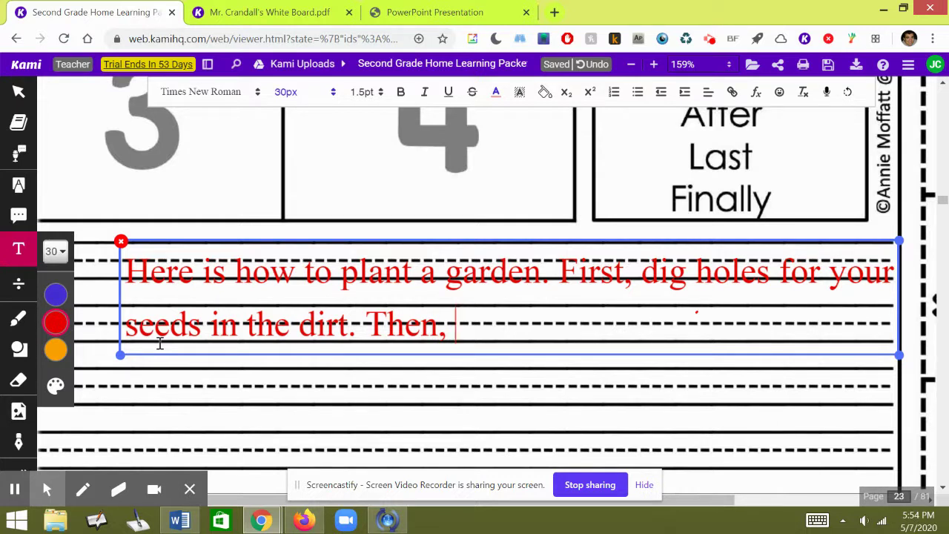
pyautogui.write(' pour')
pyautogui.press('BackSpace')
pyautogui.write('ur some')
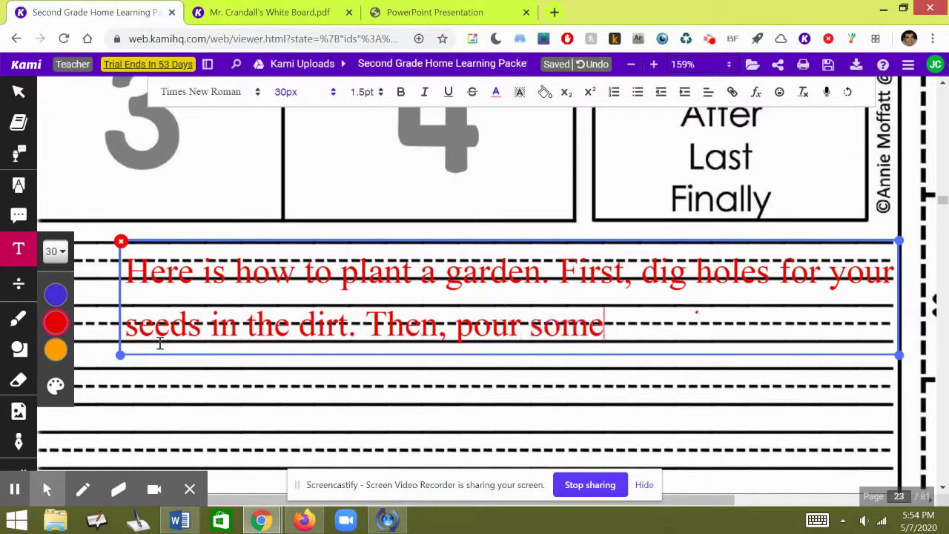
pyautogui.write(' seeds into the w')
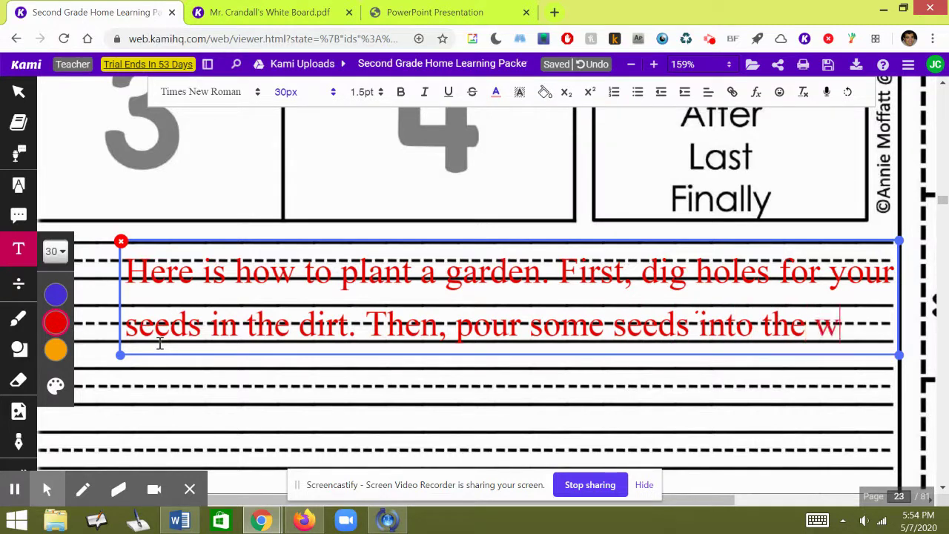
pyautogui.write('ho')
pyautogui.press('BackSpace')
pyautogui.press('BackSpace')
pyautogui.press('BackSpace')
pyautogui.write('holes')
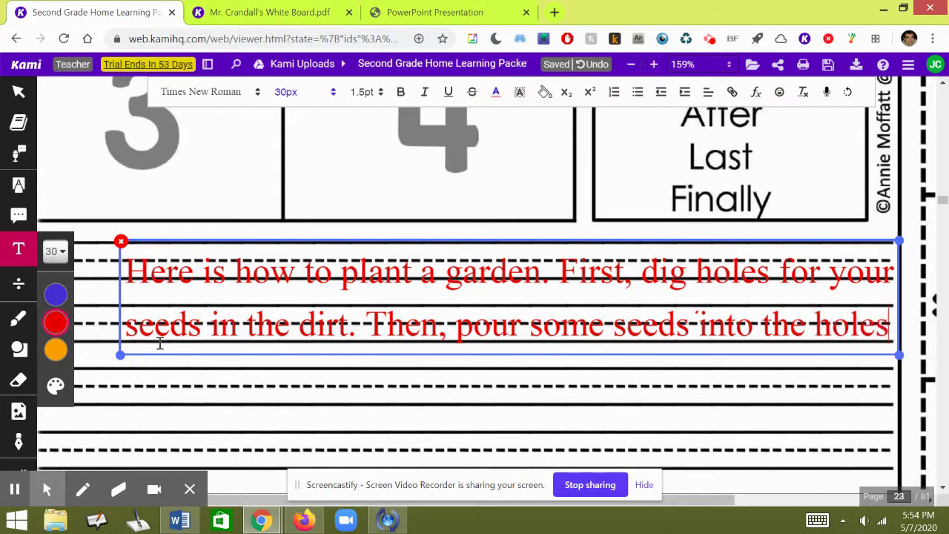
pyautogui.write('.')
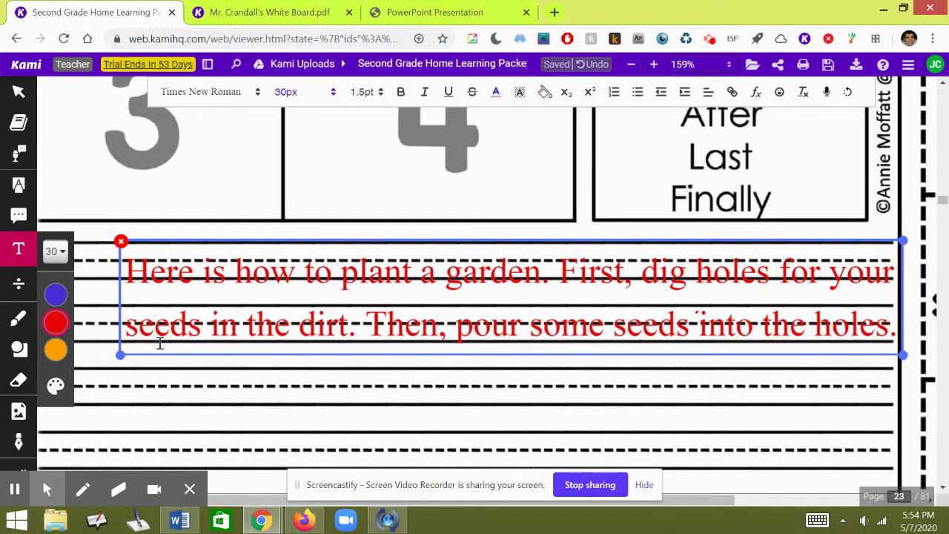
pyautogui.scroll(-2, 162, 349)
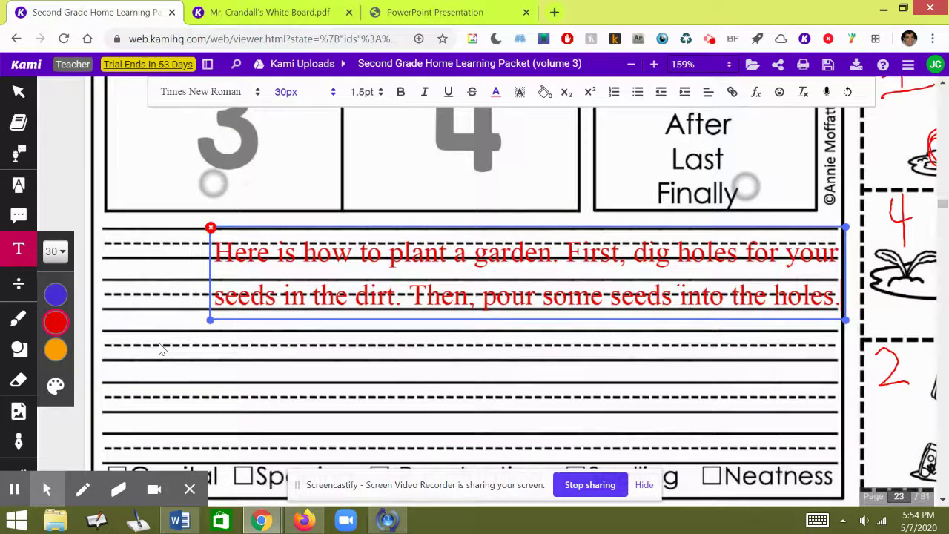
pyautogui.scroll(-3, 149, 346)
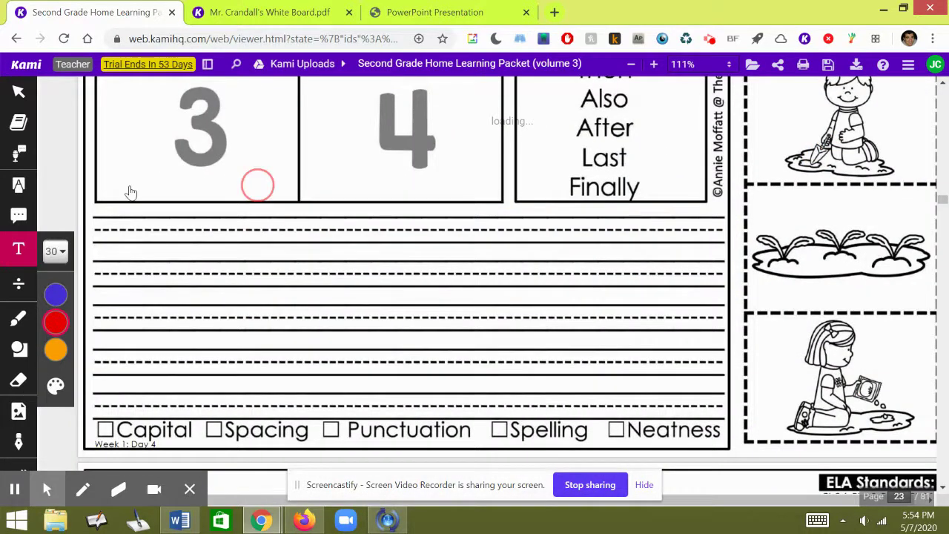
# Step: Move the story text box to the start of the writing lines and widen it to nearly their full length
pyautogui.click(184, 256)
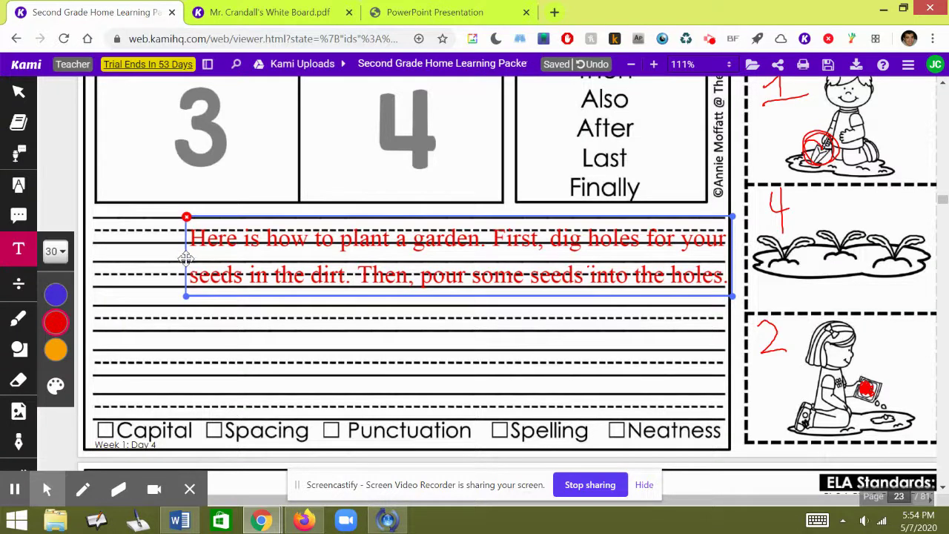
pyautogui.moveTo(184, 258); pyautogui.dragTo(93, 255)
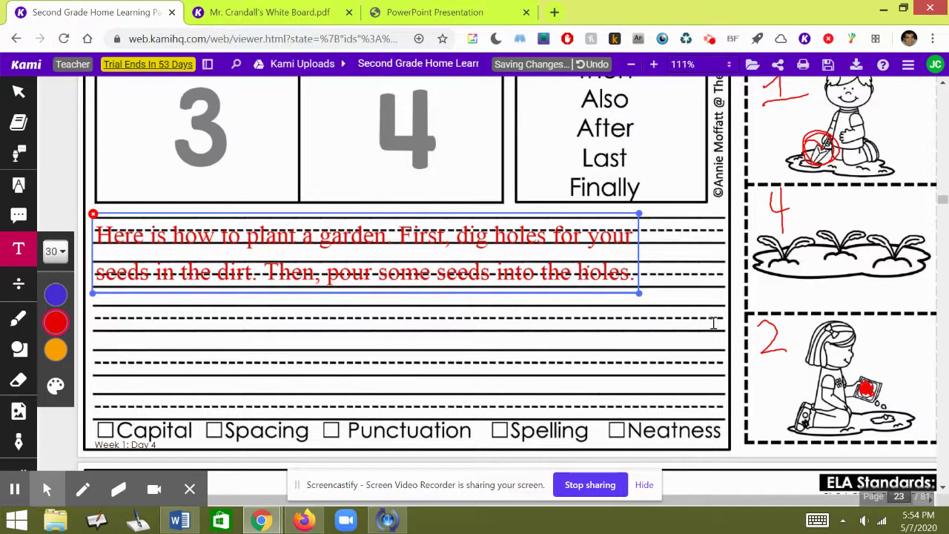
pyautogui.click(635, 277)
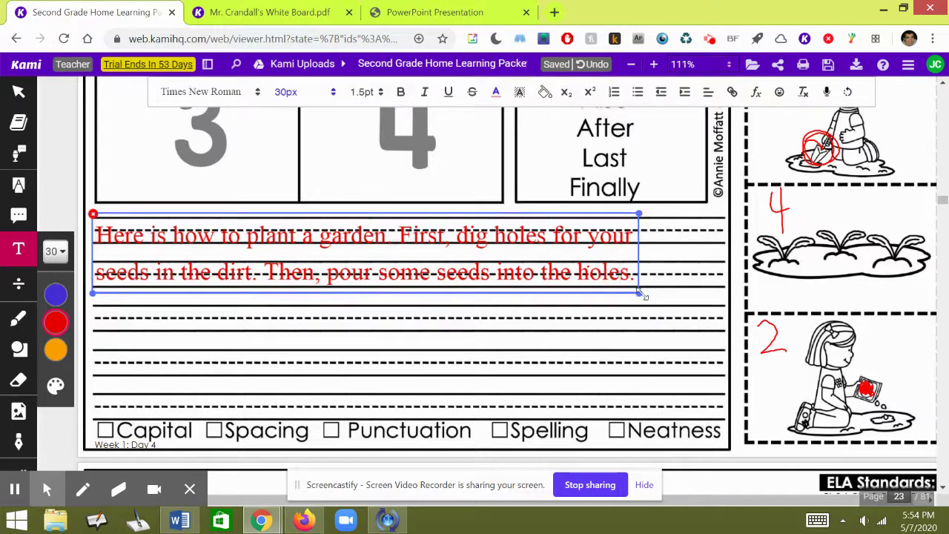
pyautogui.moveTo(639, 293); pyautogui.dragTo(716, 293)
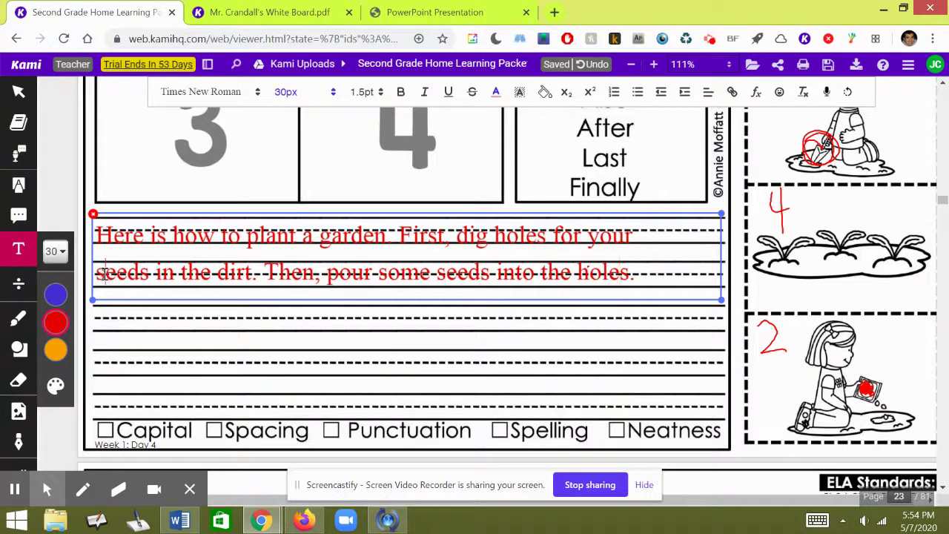
# Step: Remove the line break before "seeds" in the story text and indent the opening sentence "Here is how to plant a garden."
pyautogui.press('BackSpace')
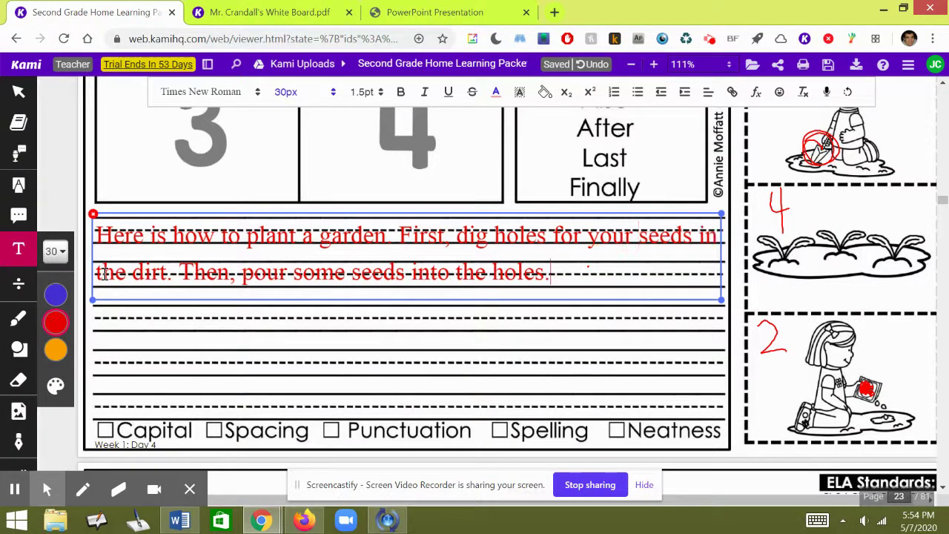
pyautogui.click(117, 236)
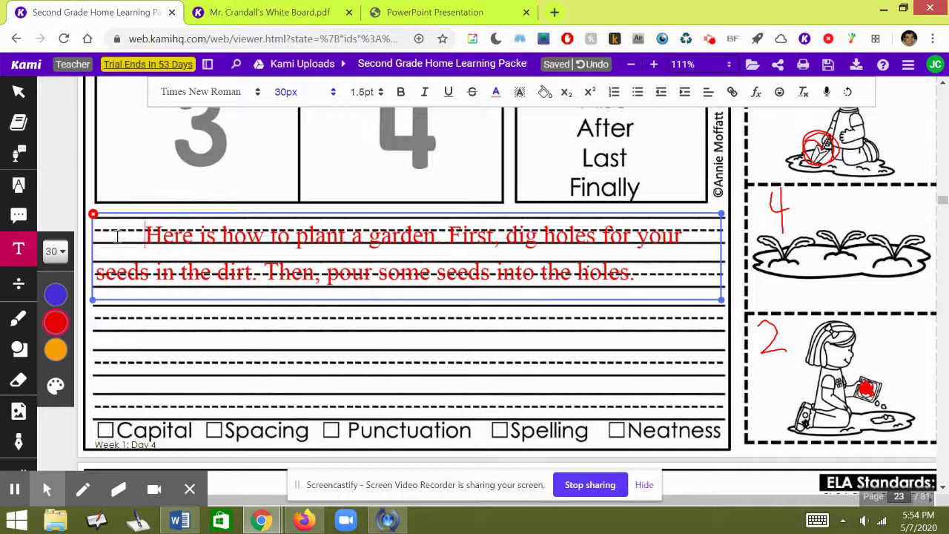
# Step: Draw blue check marks on the Capital, Spacing, Punctuation, Spelling and Neatness boxes below the story
pyautogui.scroll(-2, 115, 236)
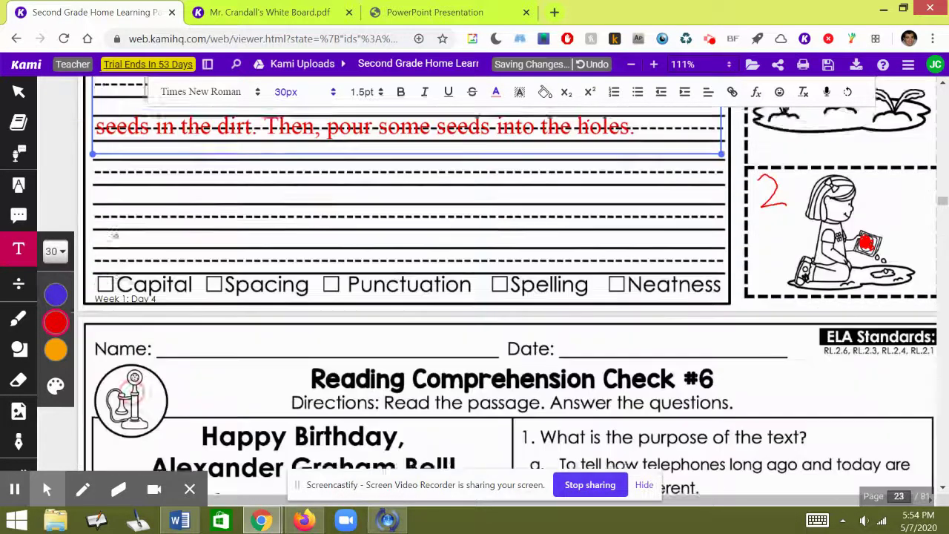
pyautogui.scroll(-2, 115, 236)
pyautogui.scroll(3, 116, 239)
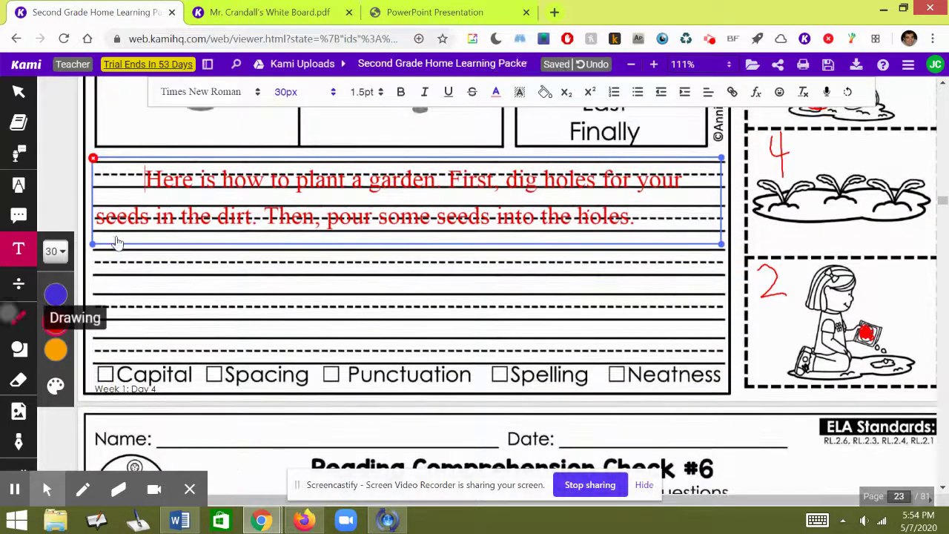
pyautogui.moveTo(207, 364); pyautogui.dragTo(252, 341)
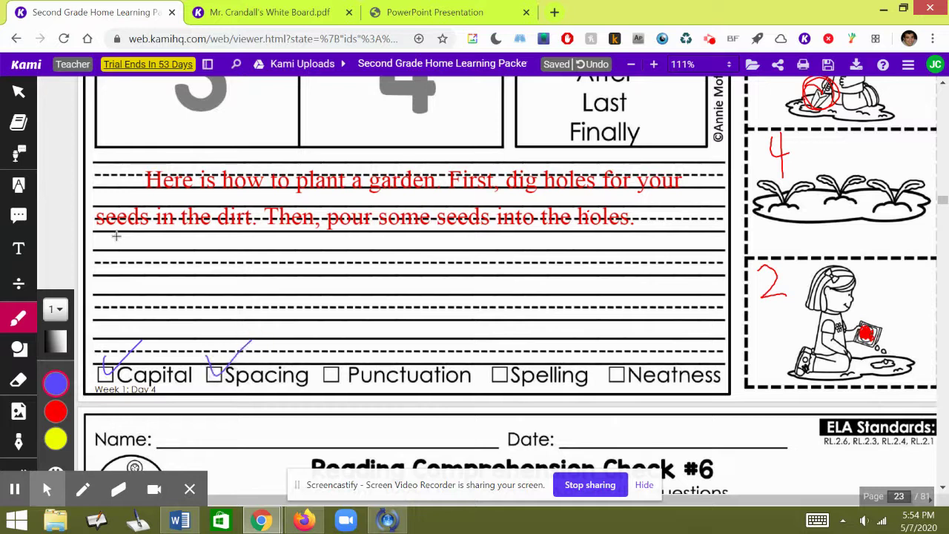
pyautogui.moveTo(321, 349); pyautogui.dragTo(370, 342)
pyautogui.moveTo(486, 355); pyautogui.dragTo(538, 340)
pyautogui.moveTo(614, 365); pyautogui.dragTo(654, 349)
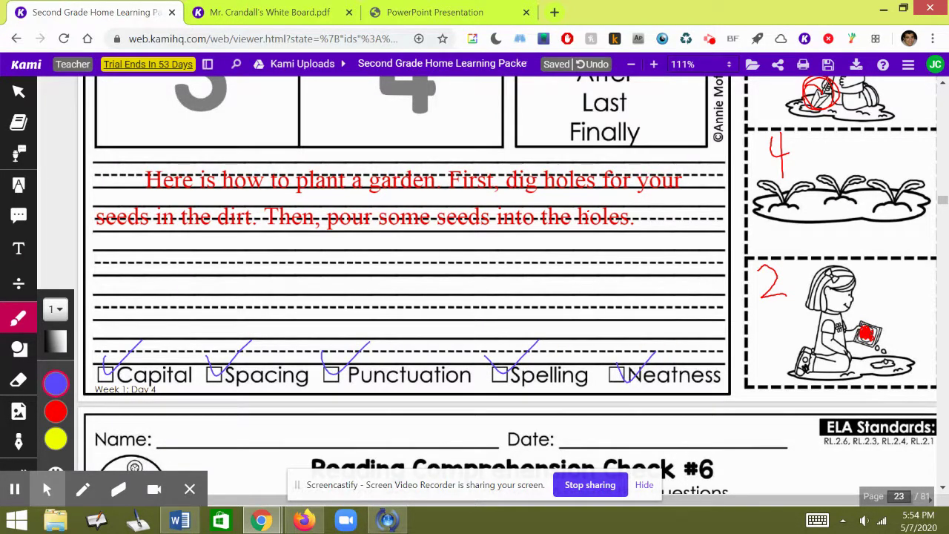